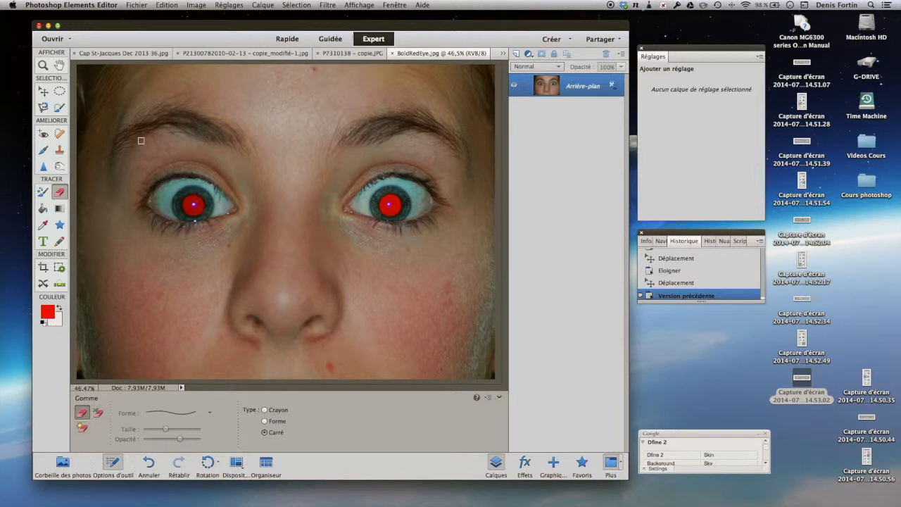
Erase a horizontal strip across the upper forehead of the portrait with the square Eraser
{"action": "mouse_move", "coordinate": [167, 86]}
{"action": "left_mouse_down"}
{"action": "mouse_move", "coordinate": [342, 76]}
{"action": "mouse_move", "coordinate": [161, 77]}
{"action": "left_mouse_up"}
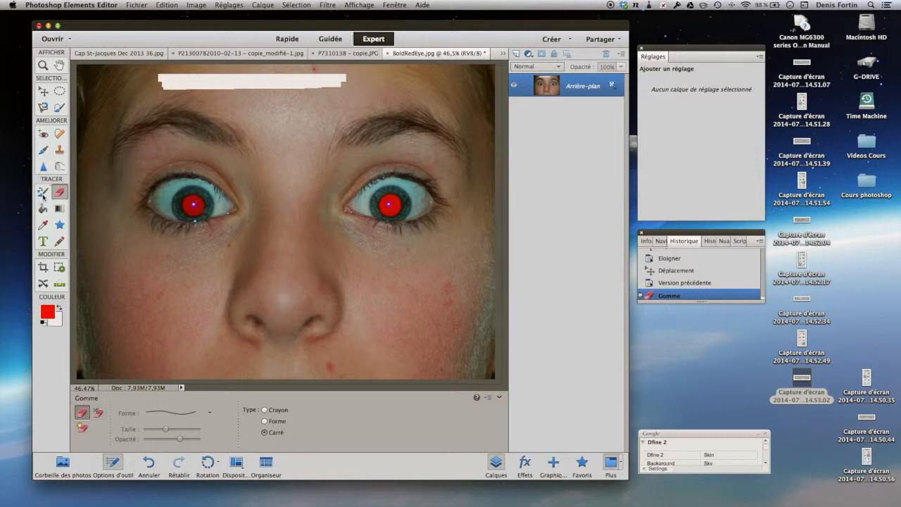
{"action": "mouse_move", "coordinate": [211, 86]}
{"action": "left_mouse_down"}
{"action": "mouse_move", "coordinate": [204, 88]}
{"action": "mouse_move", "coordinate": [341, 80]}
{"action": "left_mouse_up"}
Set the background colour to saturated red, hex f94703
{"action": "left_click", "coordinate": [58, 324]}
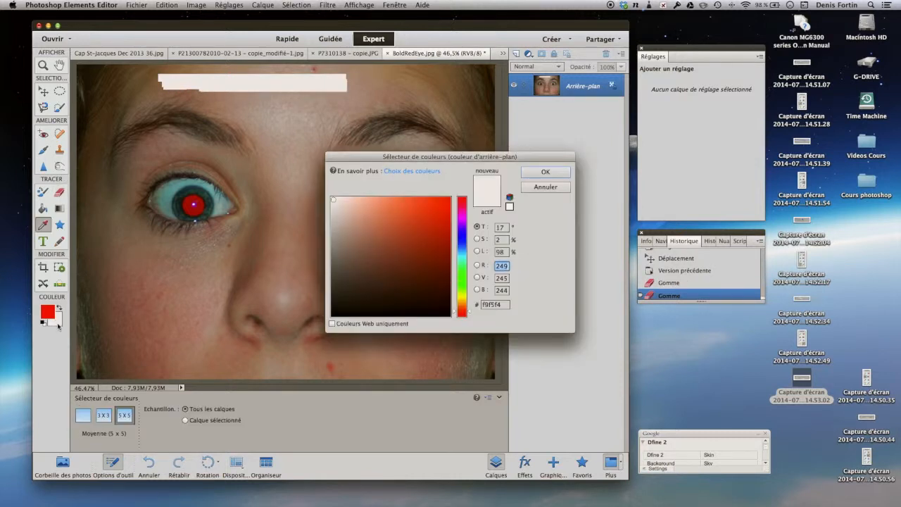
{"action": "left_click", "coordinate": [449, 200]}
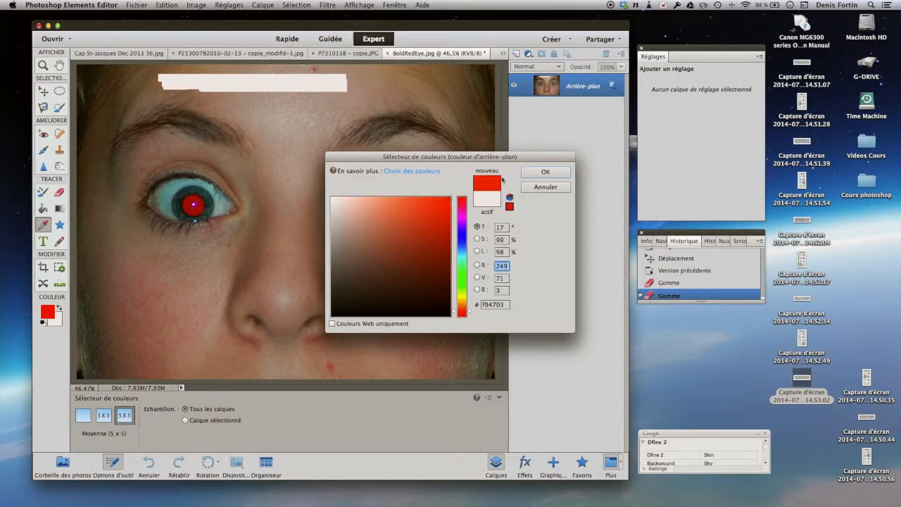
{"action": "left_click", "coordinate": [545, 171]}
Erase a second horizontal strip across the forehead just below the white one, revealing the red background colour
{"action": "mouse_move", "coordinate": [227, 110]}
{"action": "left_mouse_down"}
{"action": "mouse_move", "coordinate": [334, 102]}
{"action": "mouse_move", "coordinate": [221, 101]}
{"action": "mouse_move", "coordinate": [346, 92]}
{"action": "mouse_move", "coordinate": [221, 91]}
{"action": "mouse_move", "coordinate": [228, 103]}
{"action": "mouse_move", "coordinate": [232, 89]}
{"action": "mouse_move", "coordinate": [220, 108]}
{"action": "mouse_move", "coordinate": [249, 104]}
{"action": "left_mouse_up"}
{"action": "left_click_drag", "start_coordinate": [338, 99], "coordinate": [342, 97]}
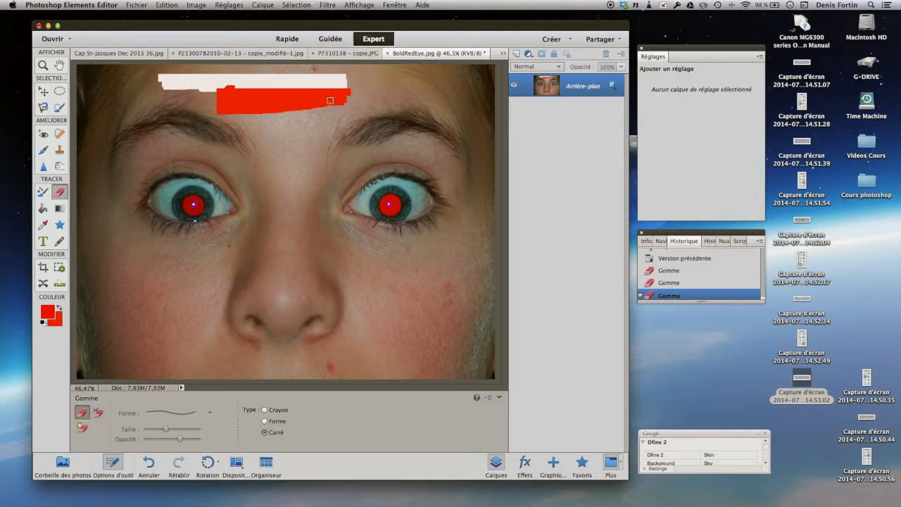
{"action": "left_click", "coordinate": [235, 98]}
Convert the background into a regular layer with its default settings and erase both forehead strips to transparency
{"action": "right_click", "coordinate": [538, 83]}
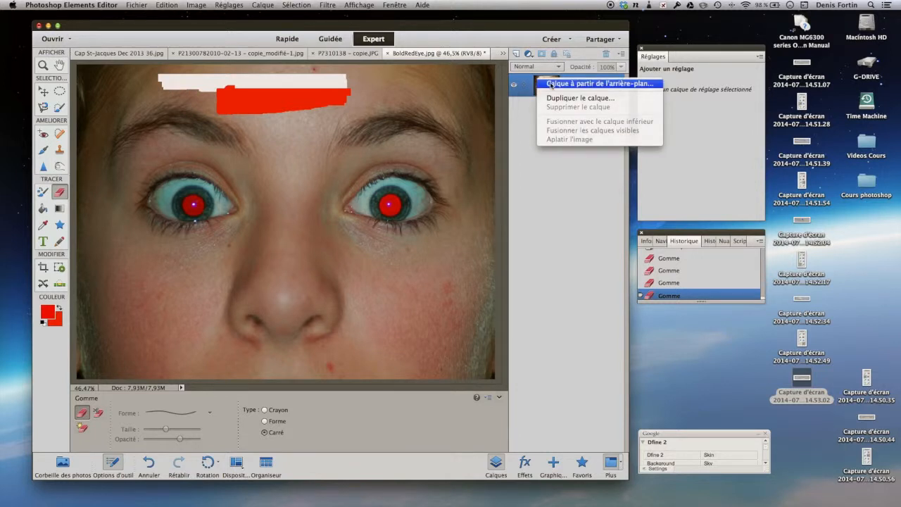
{"action": "left_click", "coordinate": [551, 84]}
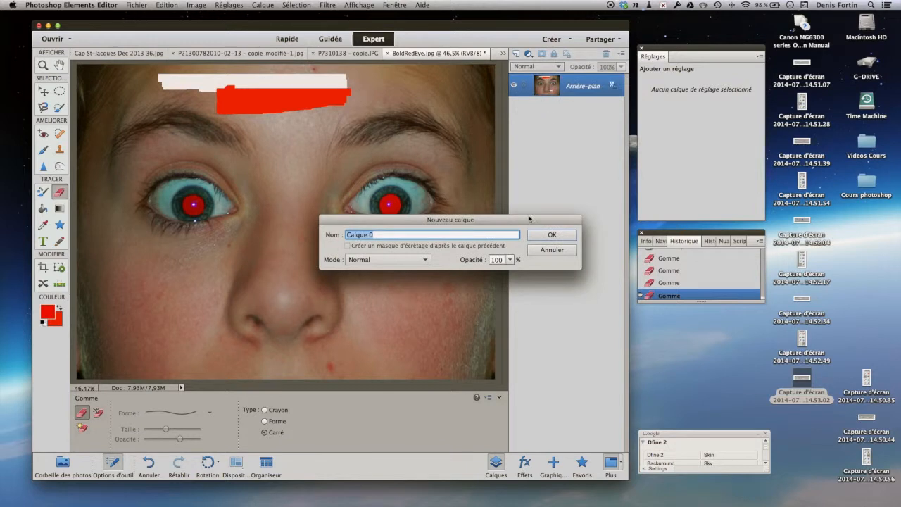
{"action": "left_click", "coordinate": [541, 236]}
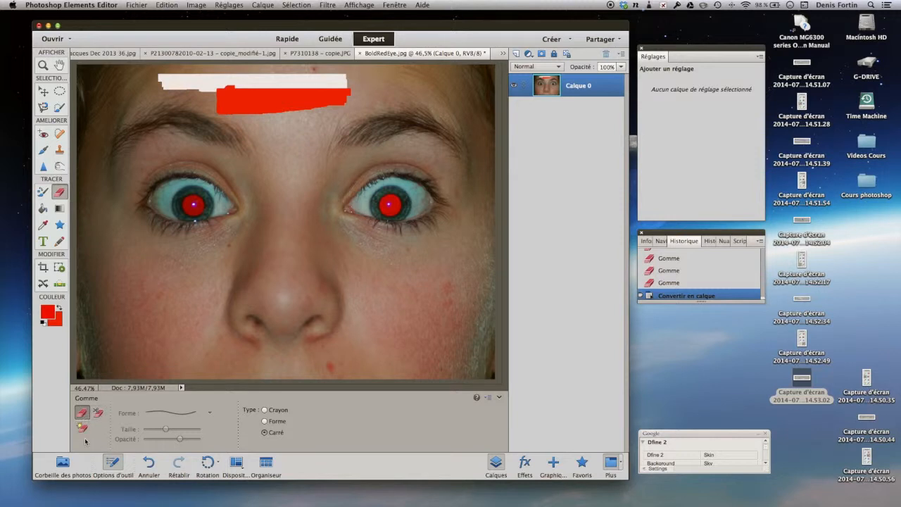
{"action": "mouse_move", "coordinate": [217, 118]}
{"action": "left_mouse_down"}
{"action": "mouse_move", "coordinate": [354, 101]}
{"action": "mouse_move", "coordinate": [210, 100]}
{"action": "mouse_move", "coordinate": [341, 96]}
{"action": "mouse_move", "coordinate": [240, 96]}
{"action": "mouse_move", "coordinate": [217, 101]}
{"action": "mouse_move", "coordinate": [217, 111]}
{"action": "mouse_move", "coordinate": [354, 108]}
{"action": "mouse_move", "coordinate": [316, 92]}
{"action": "mouse_move", "coordinate": [349, 93]}
{"action": "mouse_move", "coordinate": [214, 92]}
{"action": "mouse_move", "coordinate": [345, 89]}
{"action": "mouse_move", "coordinate": [219, 88]}
{"action": "mouse_move", "coordinate": [351, 85]}
{"action": "mouse_move", "coordinate": [225, 80]}
{"action": "mouse_move", "coordinate": [344, 78]}
{"action": "mouse_move", "coordinate": [147, 74]}
{"action": "mouse_move", "coordinate": [222, 82]}
{"action": "mouse_move", "coordinate": [163, 88]}
{"action": "mouse_move", "coordinate": [208, 97]}
{"action": "mouse_move", "coordinate": [218, 104]}
{"action": "mouse_move", "coordinate": [213, 113]}
{"action": "mouse_move", "coordinate": [253, 97]}
{"action": "left_mouse_up"}
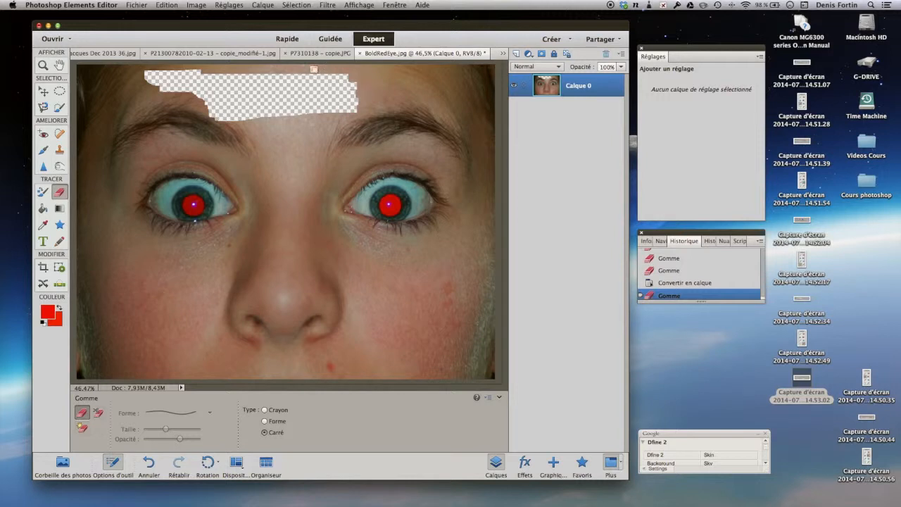
{"action": "left_click", "coordinate": [299, 72]}
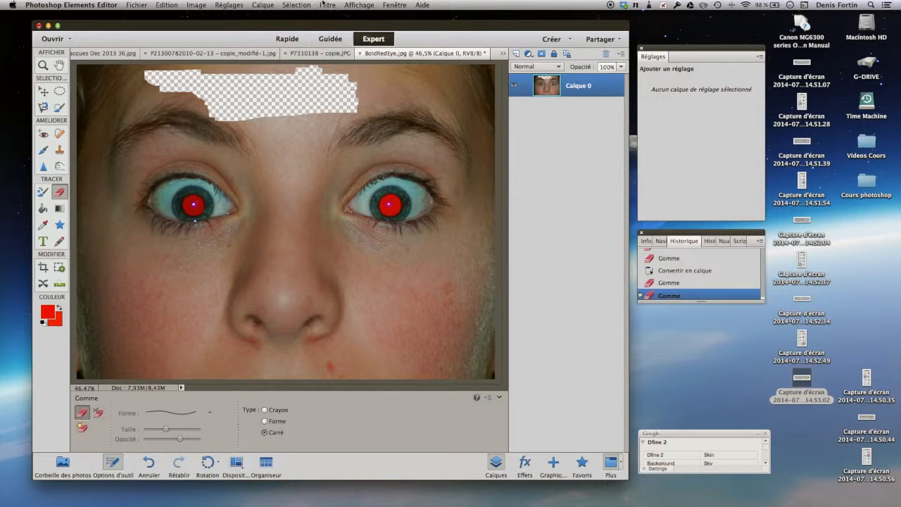
Add a pattern fill layer at 100% scale and place it below the face layer
{"action": "left_click", "coordinate": [263, 4]}
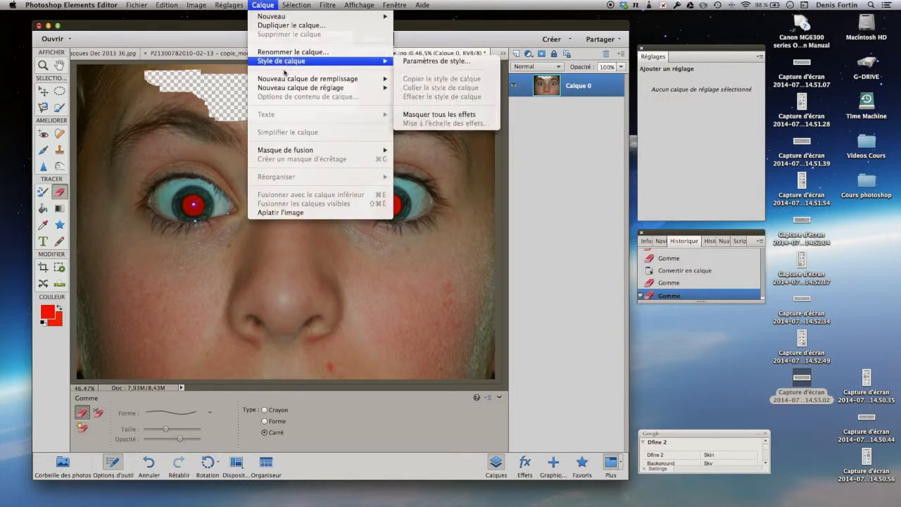
{"action": "mouse_move", "coordinate": [287, 79]}
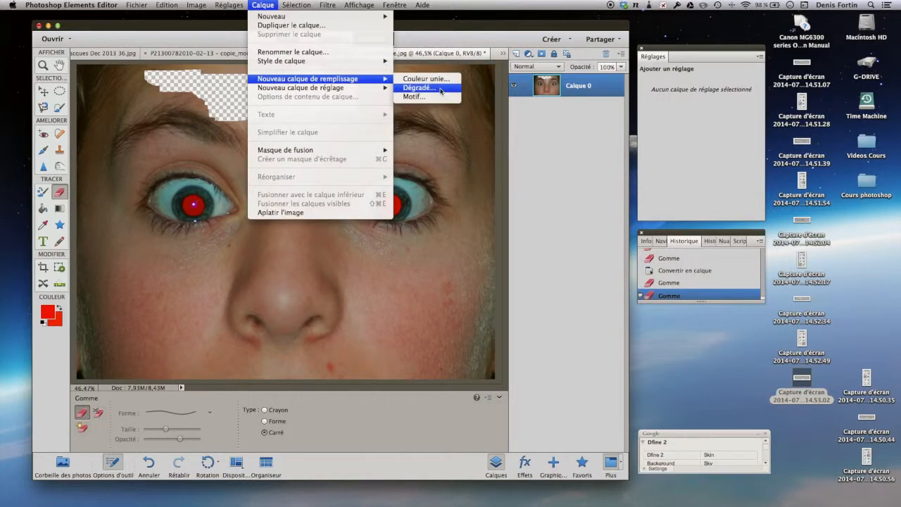
{"action": "left_click", "coordinate": [414, 97]}
{"action": "left_click", "coordinate": [552, 235]}
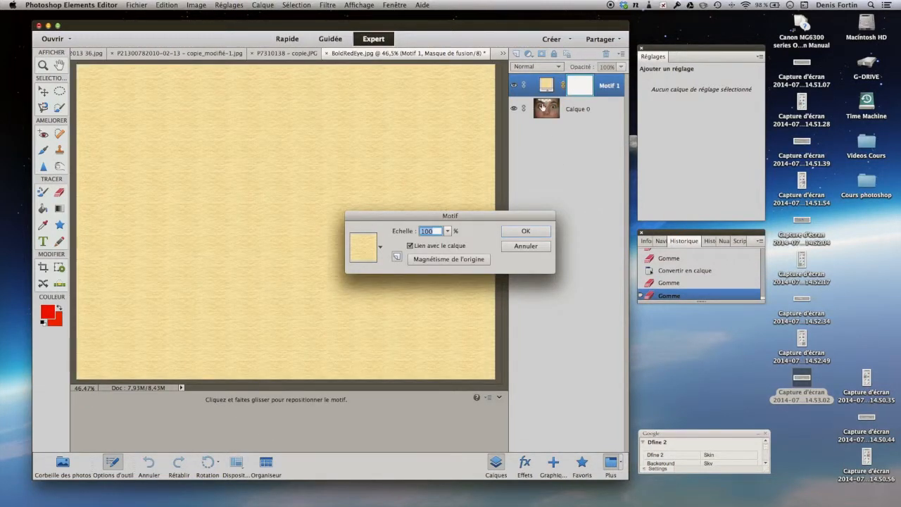
{"action": "left_click", "coordinate": [525, 231]}
{"action": "left_click_drag", "start_coordinate": [546, 83], "coordinate": [538, 155]}
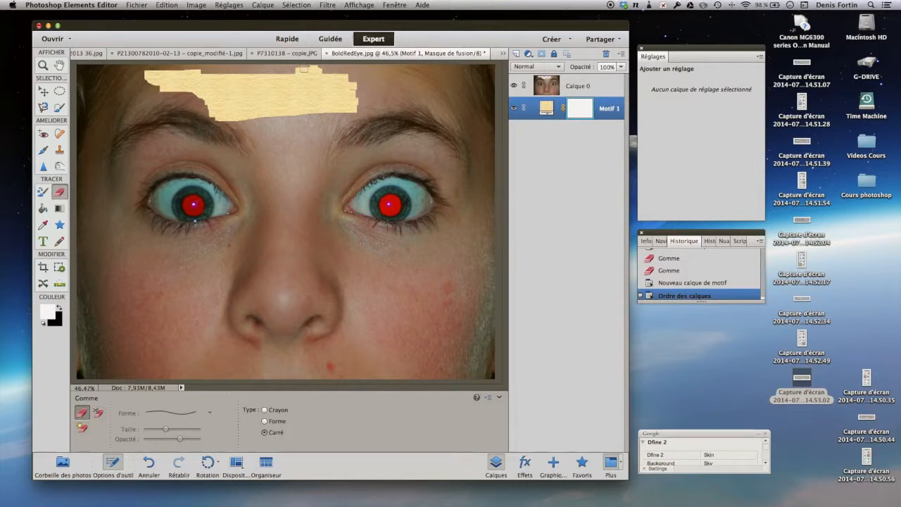
Erase part of the pattern fill inside the forehead opening, and widen the opening by erasing more of the face layer
{"action": "mouse_move", "coordinate": [318, 70]}
{"action": "left_mouse_down"}
{"action": "mouse_move", "coordinate": [205, 69]}
{"action": "mouse_move", "coordinate": [322, 65]}
{"action": "mouse_move", "coordinate": [249, 75]}
{"action": "mouse_move", "coordinate": [340, 76]}
{"action": "mouse_move", "coordinate": [216, 79]}
{"action": "mouse_move", "coordinate": [365, 82]}
{"action": "mouse_move", "coordinate": [216, 92]}
{"action": "mouse_move", "coordinate": [369, 100]}
{"action": "left_mouse_up"}
{"action": "mouse_move", "coordinate": [303, 113]}
{"action": "left_mouse_down"}
{"action": "mouse_move", "coordinate": [356, 112]}
{"action": "mouse_move", "coordinate": [348, 88]}
{"action": "mouse_move", "coordinate": [285, 120]}
{"action": "mouse_move", "coordinate": [363, 104]}
{"action": "mouse_move", "coordinate": [348, 87]}
{"action": "left_mouse_up"}
{"action": "left_click", "coordinate": [544, 94]}
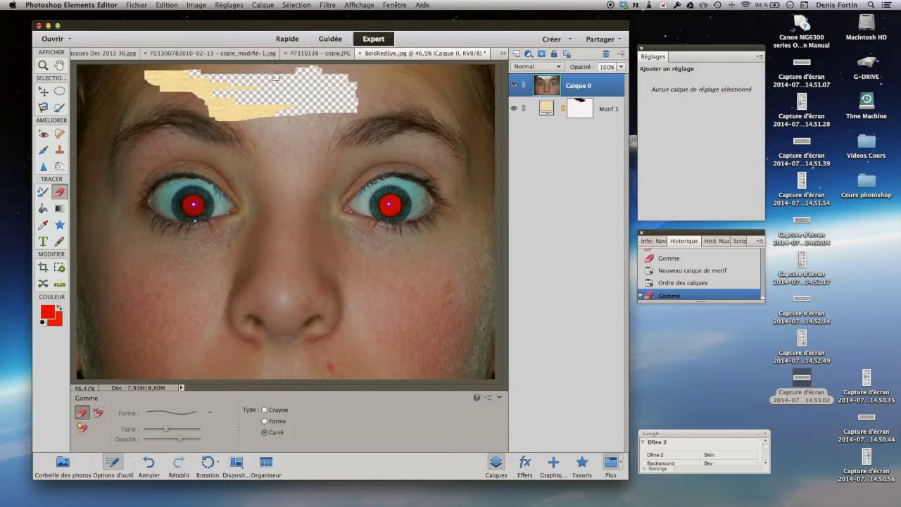
{"action": "mouse_move", "coordinate": [321, 75]}
{"action": "left_mouse_down"}
{"action": "mouse_move", "coordinate": [380, 74]}
{"action": "mouse_move", "coordinate": [384, 91]}
{"action": "mouse_move", "coordinate": [366, 81]}
{"action": "mouse_move", "coordinate": [349, 109]}
{"action": "mouse_move", "coordinate": [352, 80]}
{"action": "mouse_move", "coordinate": [232, 77]}
{"action": "mouse_move", "coordinate": [300, 59]}
{"action": "mouse_move", "coordinate": [257, 67]}
{"action": "mouse_move", "coordinate": [268, 70]}
{"action": "left_mouse_up"}
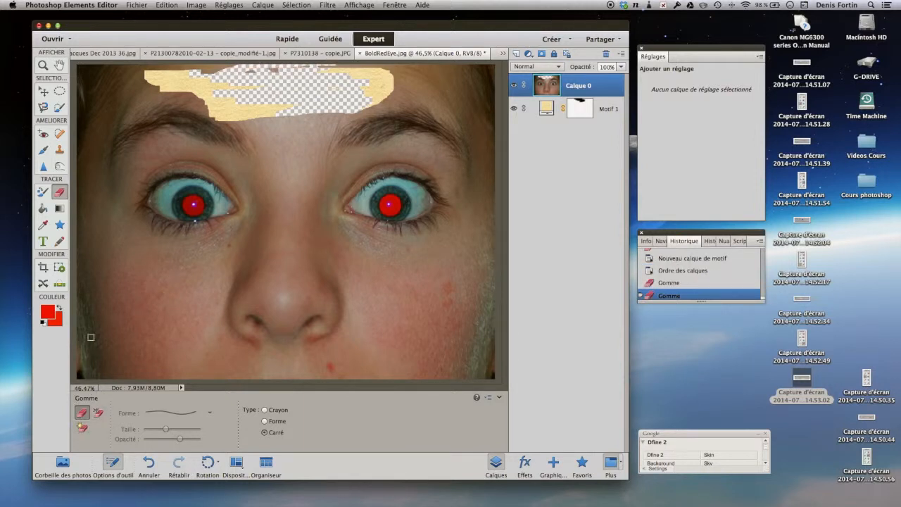
Revert the portrait to its previously saved version
{"action": "left_click", "coordinate": [169, 5]}
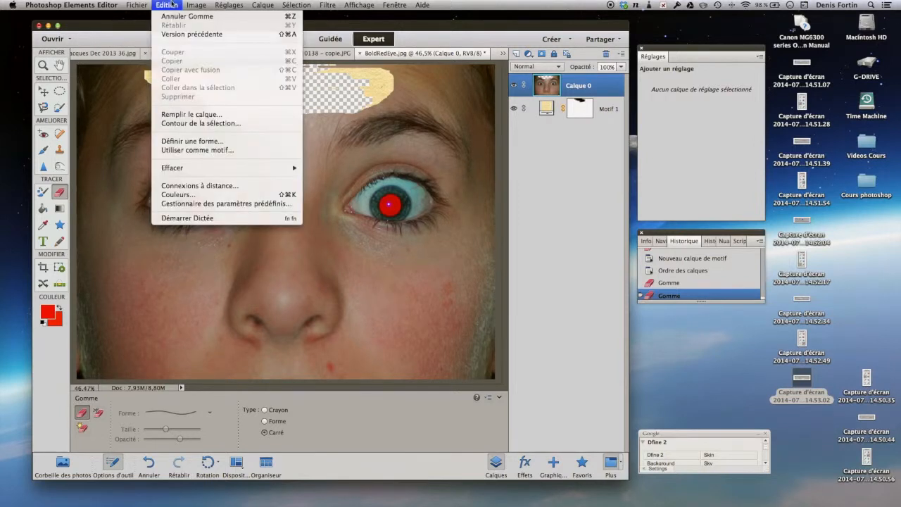
{"action": "left_click", "coordinate": [177, 35]}
{"action": "left_click", "coordinate": [175, 34]}
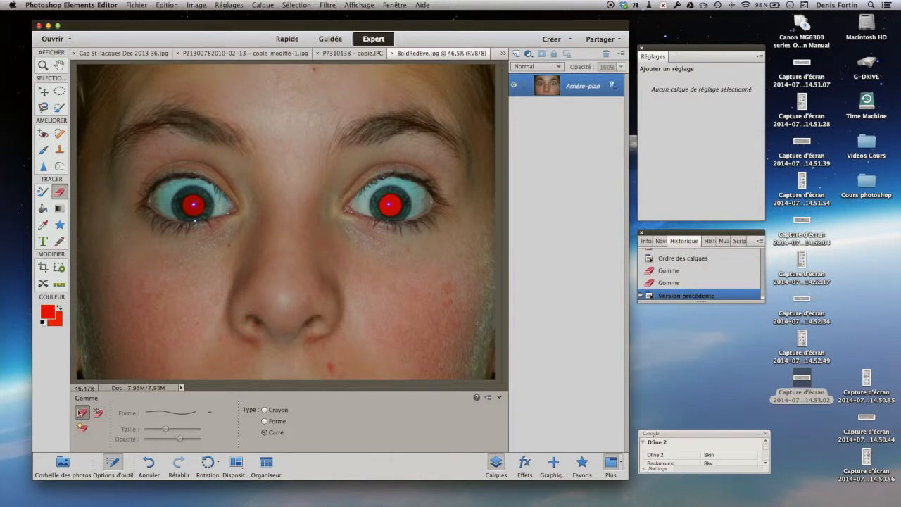
Erase the pale sky around the woodpecker's beak and head in Cap St-Jacques Dec 2013 36.jpg with the Background Eraser
{"action": "left_click", "coordinate": [98, 413]}
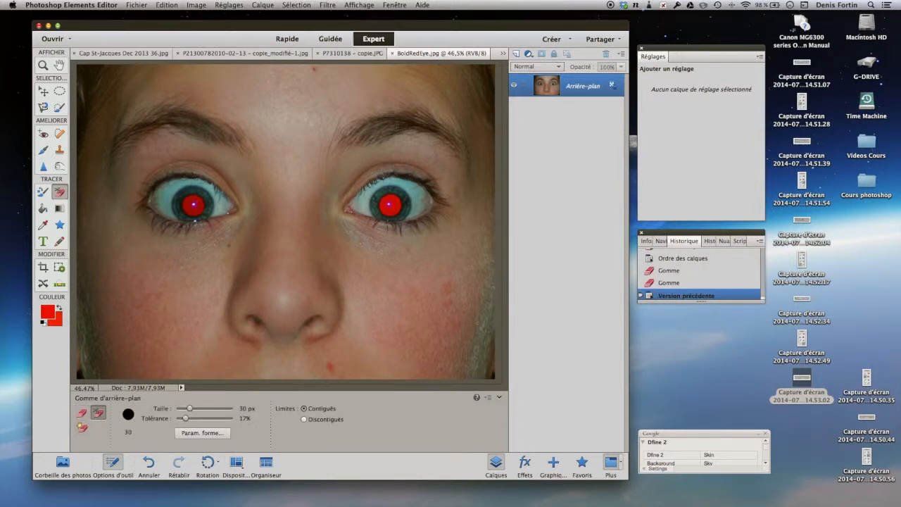
{"action": "left_click", "coordinate": [135, 53]}
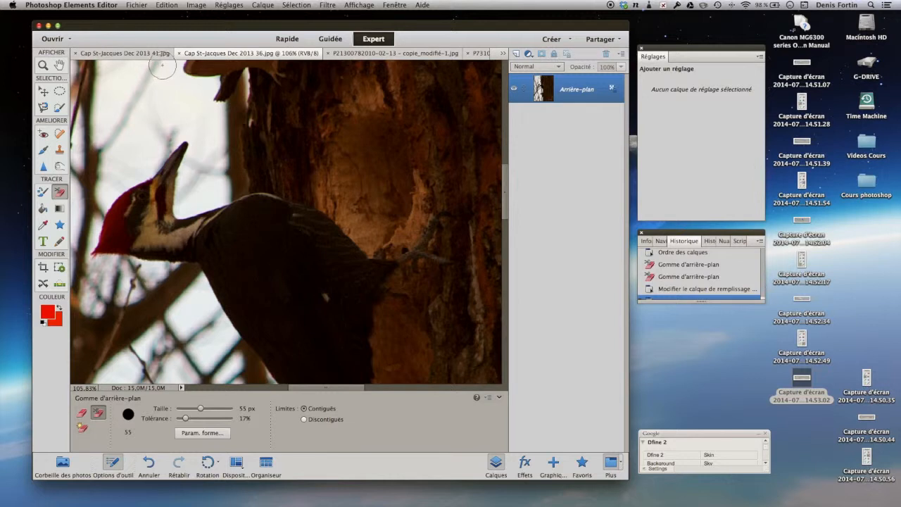
{"action": "mouse_move", "coordinate": [156, 80]}
{"action": "left_mouse_down"}
{"action": "mouse_move", "coordinate": [106, 153]}
{"action": "mouse_move", "coordinate": [105, 194]}
{"action": "mouse_move", "coordinate": [154, 160]}
{"action": "mouse_move", "coordinate": [156, 132]}
{"action": "mouse_move", "coordinate": [143, 133]}
{"action": "mouse_move", "coordinate": [141, 167]}
{"action": "mouse_move", "coordinate": [124, 173]}
{"action": "mouse_move", "coordinate": [150, 118]}
{"action": "mouse_move", "coordinate": [174, 105]}
{"action": "mouse_move", "coordinate": [178, 66]}
{"action": "mouse_move", "coordinate": [161, 98]}
{"action": "mouse_move", "coordinate": [211, 88]}
{"action": "mouse_move", "coordinate": [200, 111]}
{"action": "mouse_move", "coordinate": [214, 113]}
{"action": "mouse_move", "coordinate": [218, 189]}
{"action": "mouse_move", "coordinate": [217, 200]}
{"action": "mouse_move", "coordinate": [187, 208]}
{"action": "mouse_move", "coordinate": [183, 176]}
{"action": "mouse_move", "coordinate": [183, 208]}
{"action": "mouse_move", "coordinate": [186, 171]}
{"action": "mouse_move", "coordinate": [196, 189]}
{"action": "mouse_move", "coordinate": [201, 150]}
{"action": "mouse_move", "coordinate": [191, 153]}
{"action": "mouse_move", "coordinate": [203, 131]}
{"action": "mouse_move", "coordinate": [176, 125]}
{"action": "mouse_move", "coordinate": [187, 128]}
{"action": "mouse_move", "coordinate": [169, 145]}
{"action": "mouse_move", "coordinate": [205, 135]}
{"action": "left_mouse_up"}
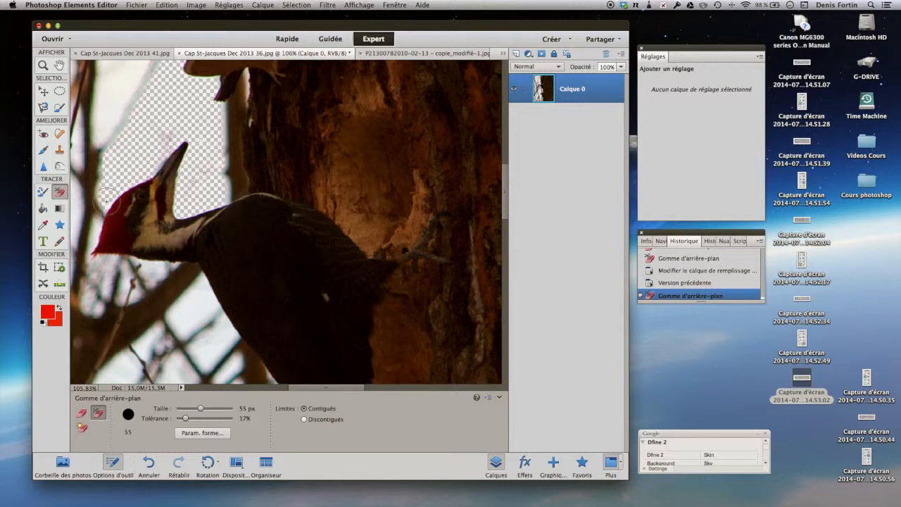
{"action": "left_click", "coordinate": [110, 205]}
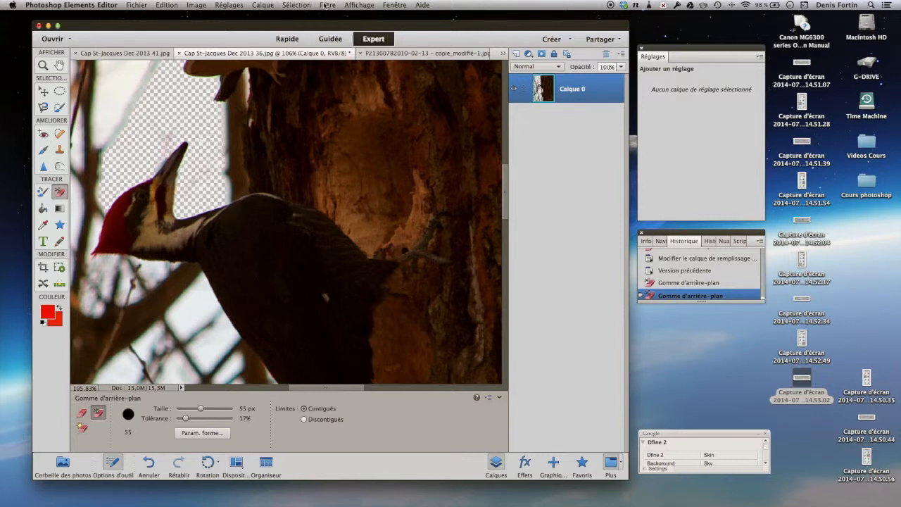
Add a pattern fill layer at 100% scale to the woodpecker photo and move it beneath the bird layer
{"action": "left_click", "coordinate": [263, 6]}
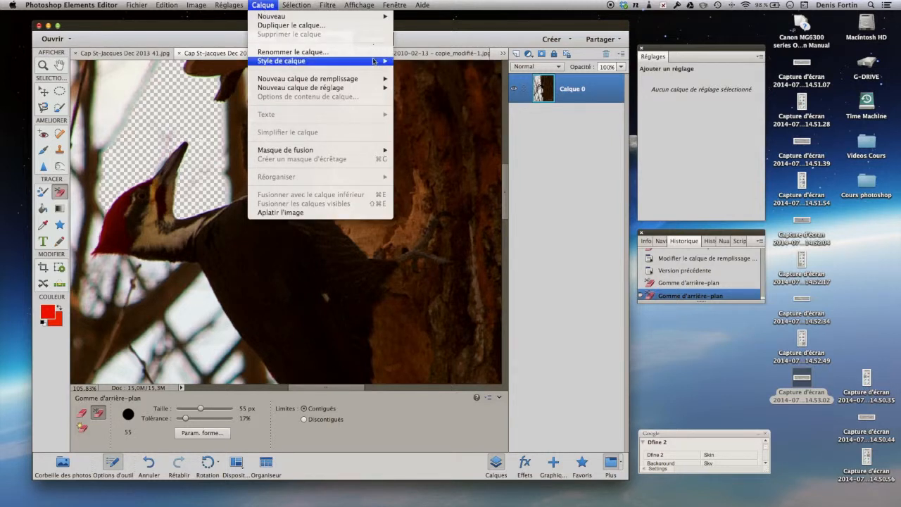
{"action": "mouse_move", "coordinate": [377, 79]}
{"action": "left_click", "coordinate": [424, 96]}
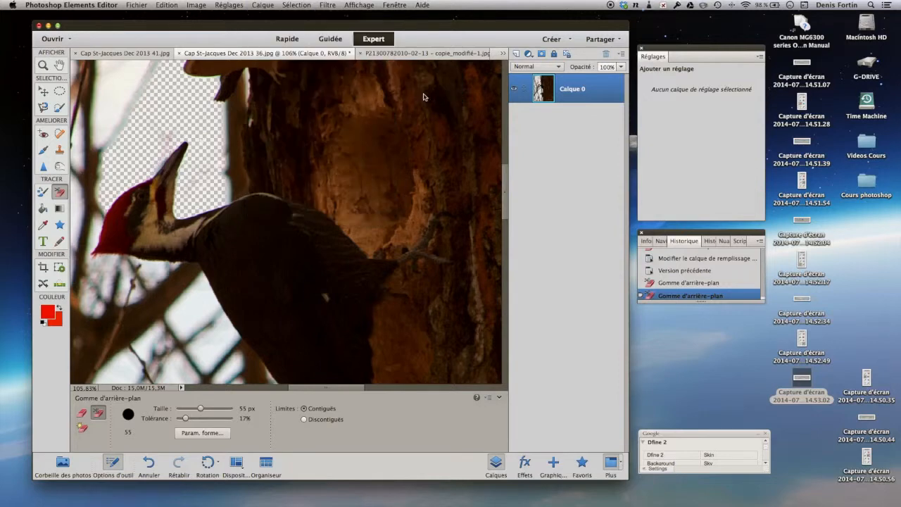
{"action": "left_click", "coordinate": [539, 233]}
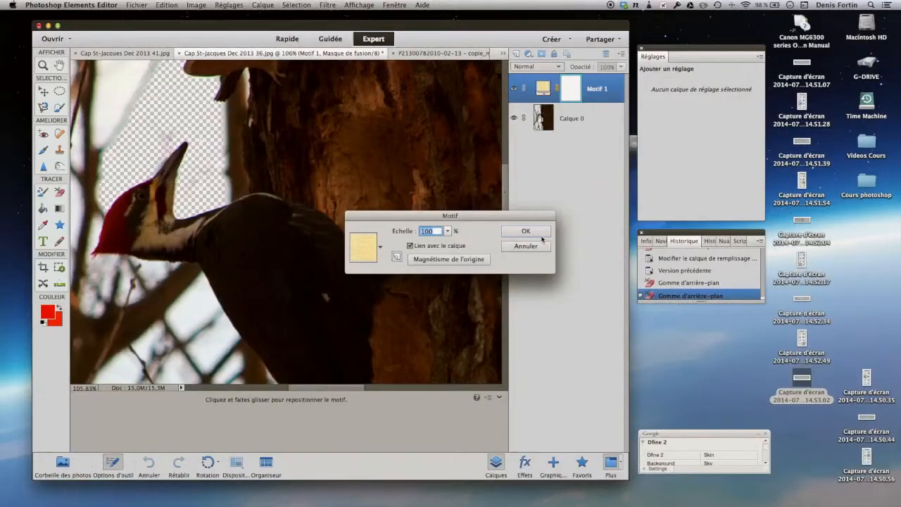
{"action": "left_click", "coordinate": [529, 235]}
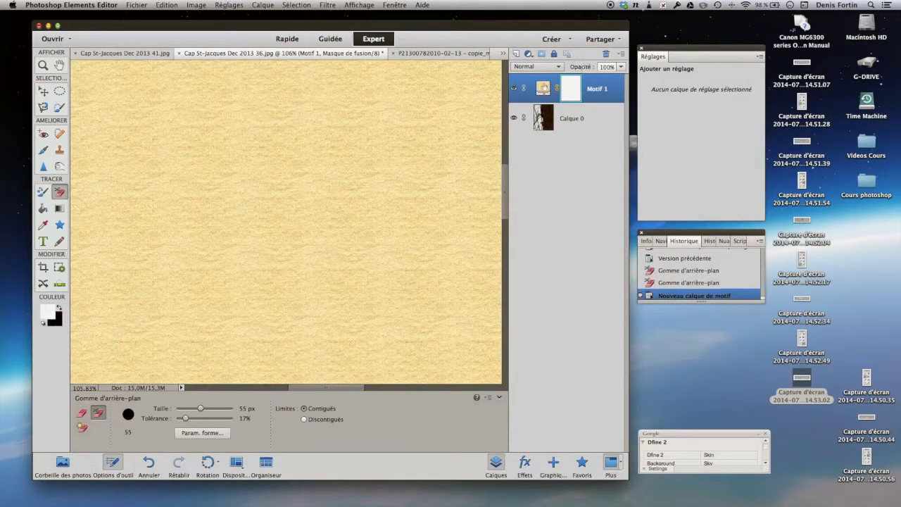
{"action": "left_click_drag", "start_coordinate": [546, 86], "coordinate": [553, 145]}
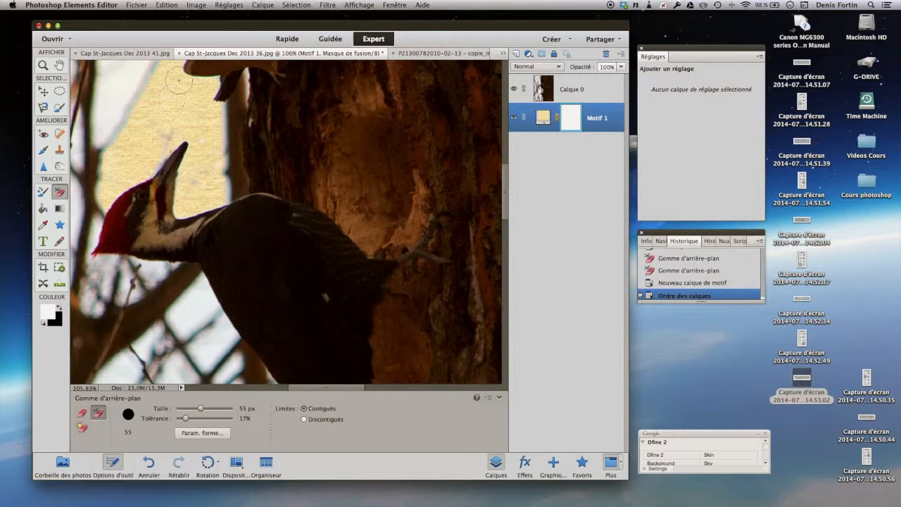
Try the Background Eraser on the fill layer, and erase the remaining sky patches beside and below the woodpecker on the photo layer
{"action": "left_click", "coordinate": [115, 91]}
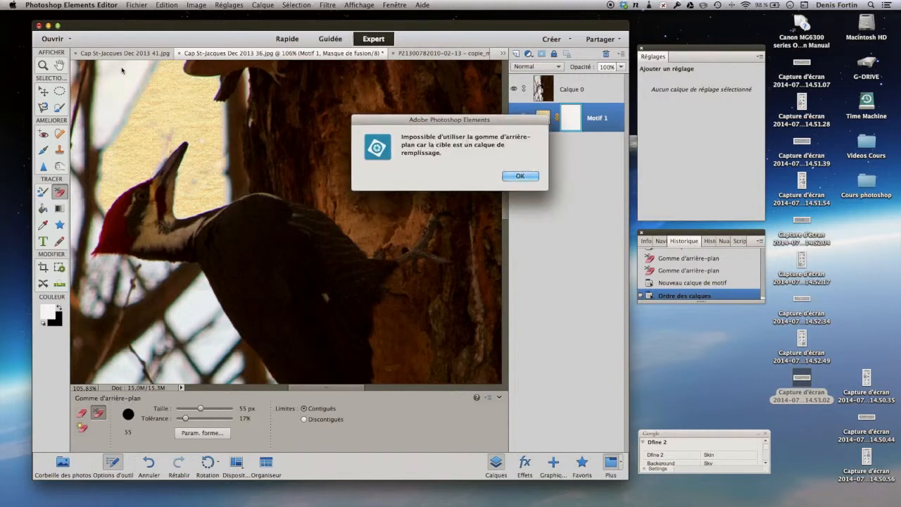
{"action": "left_click", "coordinate": [520, 177]}
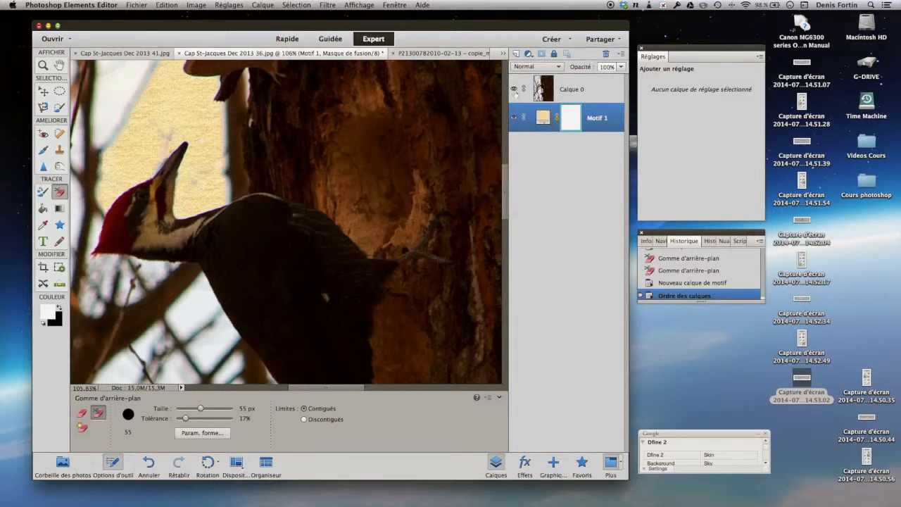
{"action": "left_click", "coordinate": [547, 95]}
{"action": "mouse_move", "coordinate": [129, 68]}
{"action": "left_mouse_down"}
{"action": "mouse_move", "coordinate": [98, 133]}
{"action": "mouse_move", "coordinate": [103, 58]}
{"action": "mouse_move", "coordinate": [107, 95]}
{"action": "mouse_move", "coordinate": [129, 56]}
{"action": "mouse_move", "coordinate": [141, 73]}
{"action": "mouse_move", "coordinate": [117, 99]}
{"action": "mouse_move", "coordinate": [101, 87]}
{"action": "mouse_move", "coordinate": [100, 100]}
{"action": "mouse_move", "coordinate": [130, 69]}
{"action": "mouse_move", "coordinate": [138, 83]}
{"action": "mouse_move", "coordinate": [148, 43]}
{"action": "left_mouse_up"}
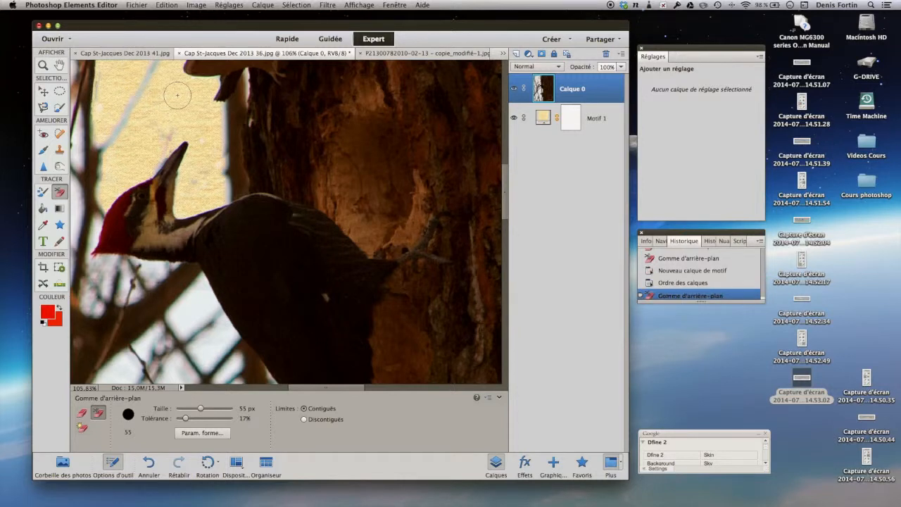
{"action": "mouse_move", "coordinate": [199, 296]}
{"action": "left_mouse_down"}
{"action": "mouse_move", "coordinate": [186, 316]}
{"action": "mouse_move", "coordinate": [205, 308]}
{"action": "mouse_move", "coordinate": [190, 325]}
{"action": "mouse_move", "coordinate": [179, 320]}
{"action": "mouse_move", "coordinate": [204, 290]}
{"action": "left_mouse_up"}
{"action": "mouse_move", "coordinate": [217, 323]}
{"action": "left_mouse_down"}
{"action": "mouse_move", "coordinate": [204, 355]}
{"action": "mouse_move", "coordinate": [200, 345]}
{"action": "mouse_move", "coordinate": [239, 331]}
{"action": "mouse_move", "coordinate": [229, 334]}
{"action": "mouse_move", "coordinate": [224, 371]}
{"action": "mouse_move", "coordinate": [247, 366]}
{"action": "mouse_move", "coordinate": [229, 365]}
{"action": "left_mouse_up"}
{"action": "mouse_move", "coordinate": [131, 366]}
{"action": "left_mouse_down"}
{"action": "mouse_move", "coordinate": [116, 373]}
{"action": "mouse_move", "coordinate": [126, 365]}
{"action": "left_mouse_up"}
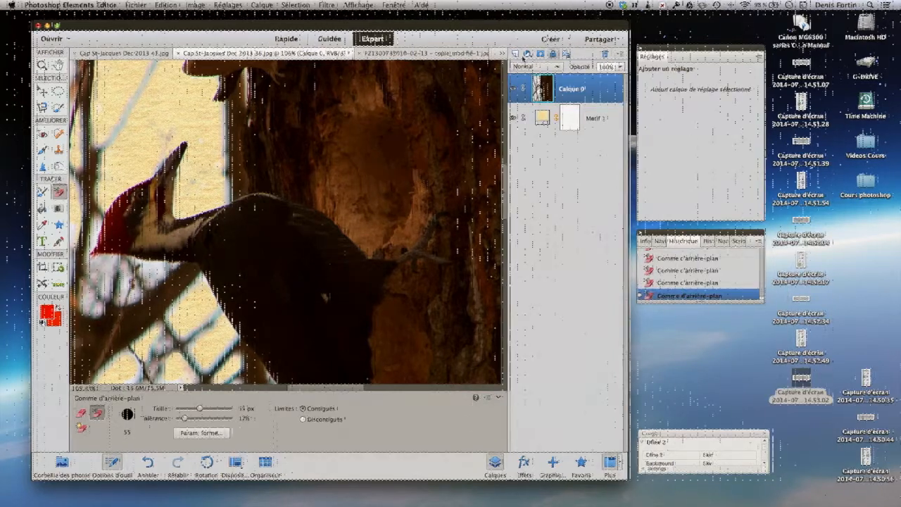
Revert the woodpecker photo to its previously saved version
{"action": "left_click", "coordinate": [167, 5]}
{"action": "left_click", "coordinate": [181, 34]}
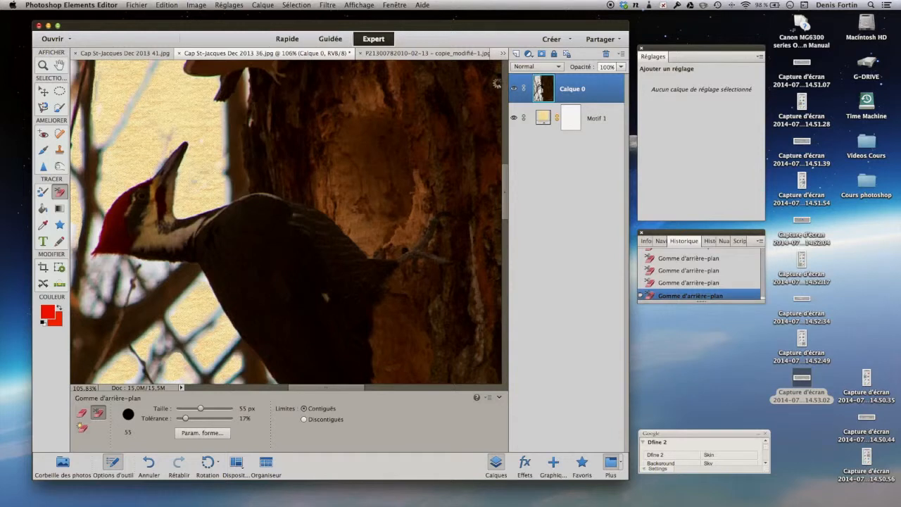
In BoldRedEye.jpg, set the Magic Eraser tolerance to 0 and erase two neighbouring spots on the cheek below the left-hand eye
{"action": "left_click", "coordinate": [504, 55]}
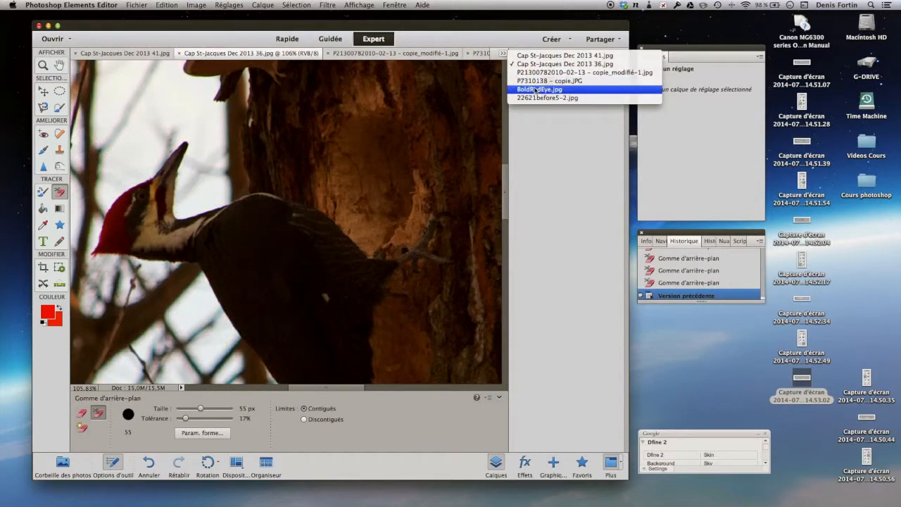
{"action": "left_click", "coordinate": [536, 89]}
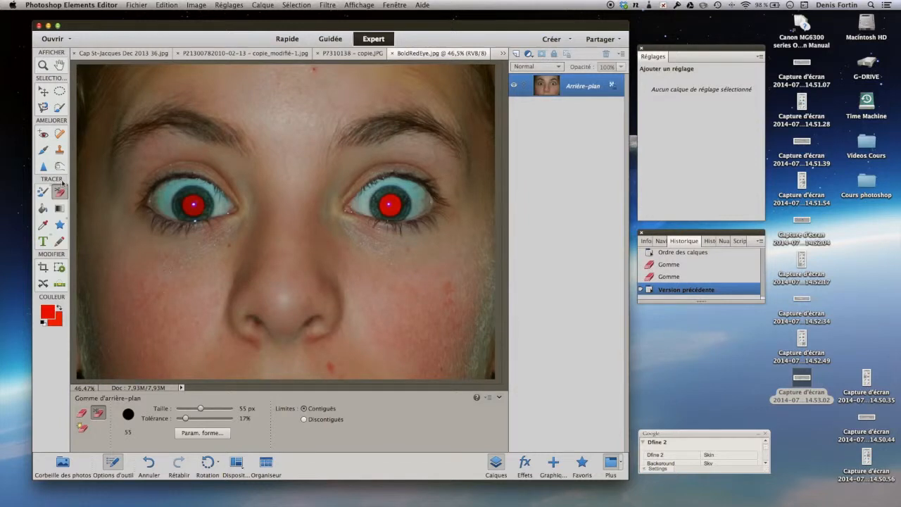
{"action": "left_click", "coordinate": [80, 426]}
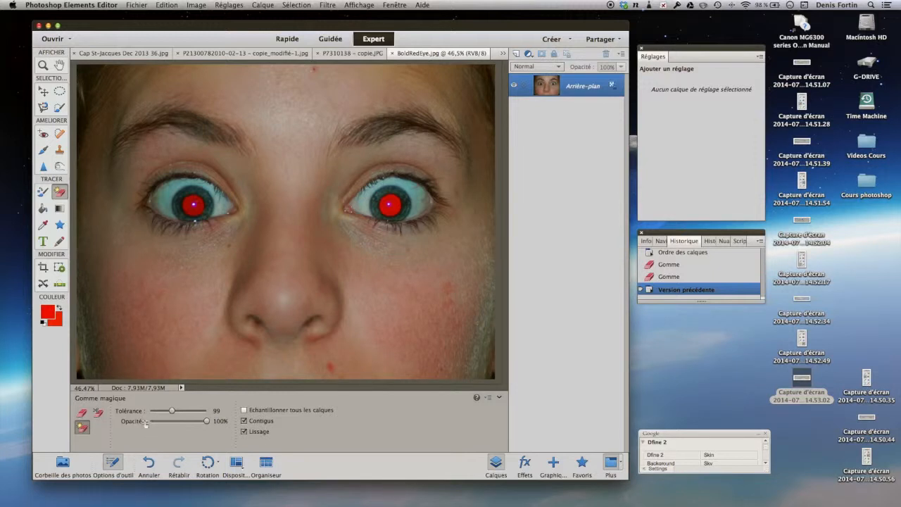
{"action": "left_click_drag", "start_coordinate": [170, 411], "coordinate": [149, 413]}
{"action": "left_click", "coordinate": [159, 293]}
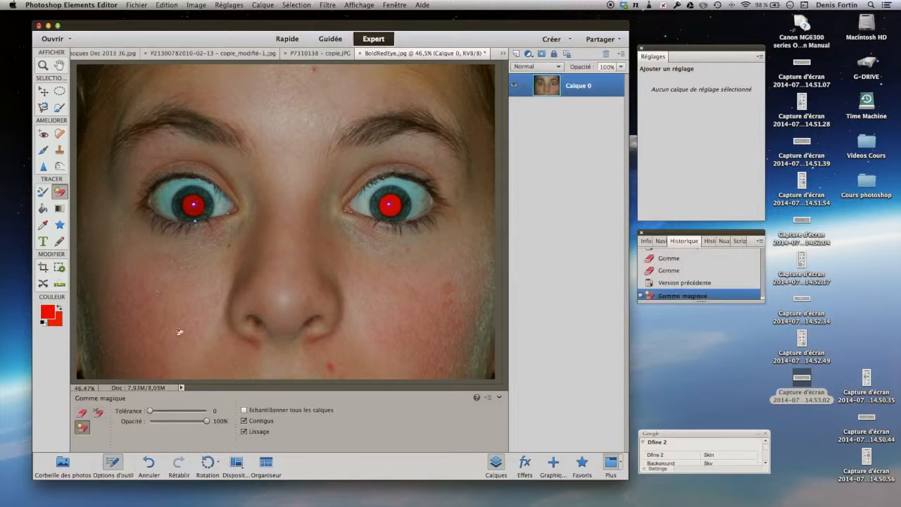
{"action": "left_click", "coordinate": [169, 296]}
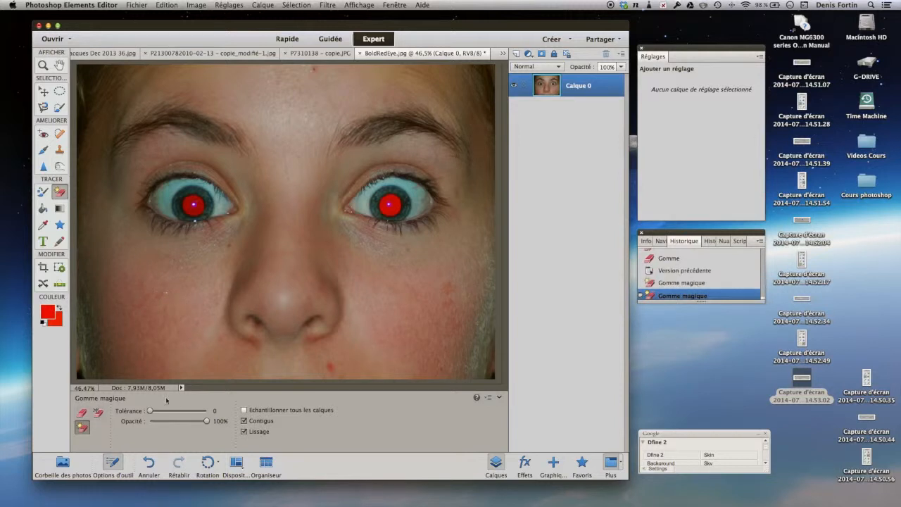
Try the Magic Eraser at tolerance 215 on the cheek below the left-hand eye, and revert the photo to its previous version
{"action": "left_click", "coordinate": [174, 411]}
{"action": "left_click", "coordinate": [185, 321]}
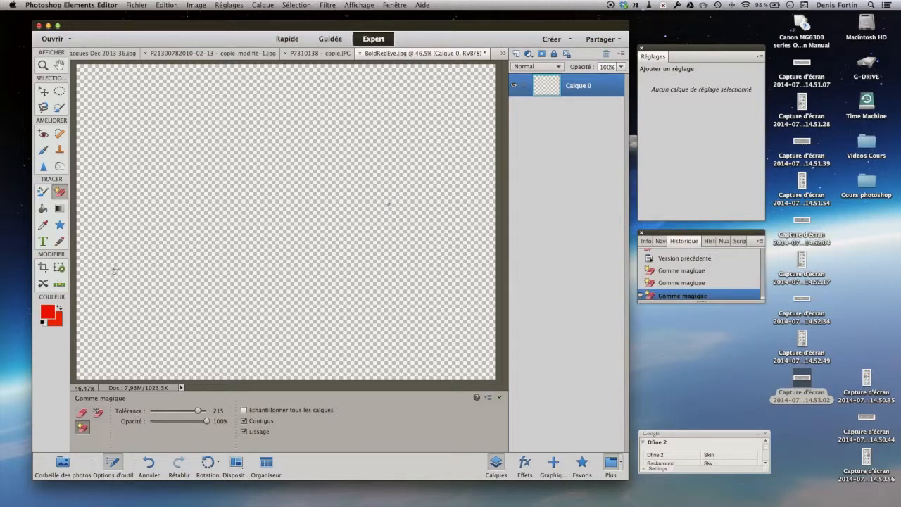
{"action": "left_click", "coordinate": [173, 4]}
{"action": "left_click", "coordinate": [177, 35]}
Try the Magic Eraser on the cheek at tolerance 101, and revert the photo to its previous version
{"action": "left_click", "coordinate": [175, 414]}
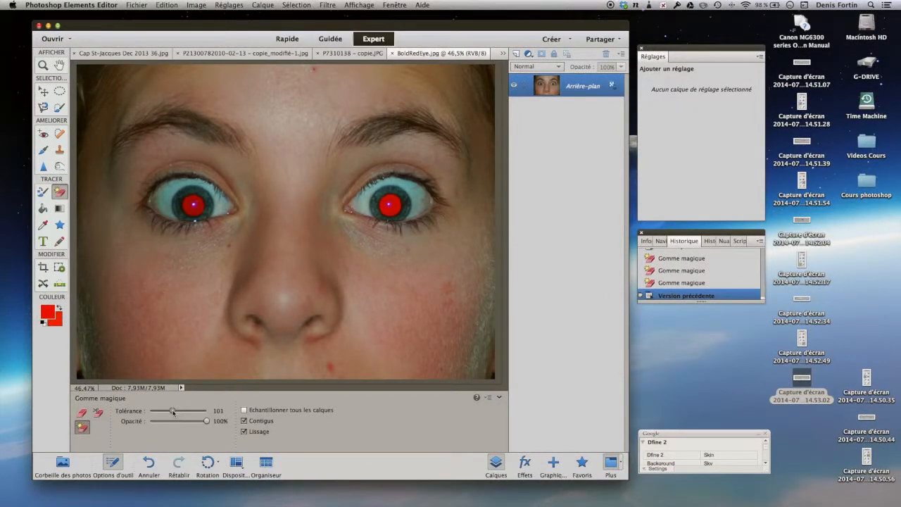
{"action": "left_click", "coordinate": [187, 274]}
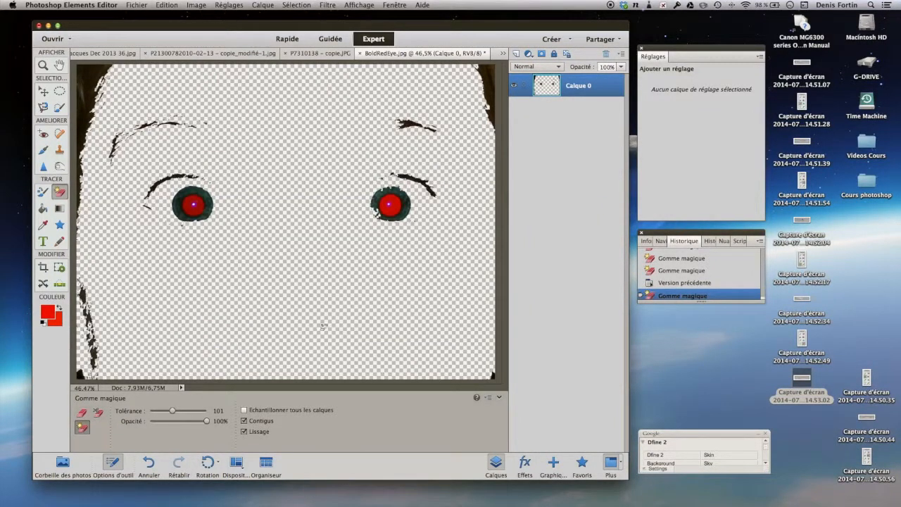
{"action": "left_click", "coordinate": [174, 5]}
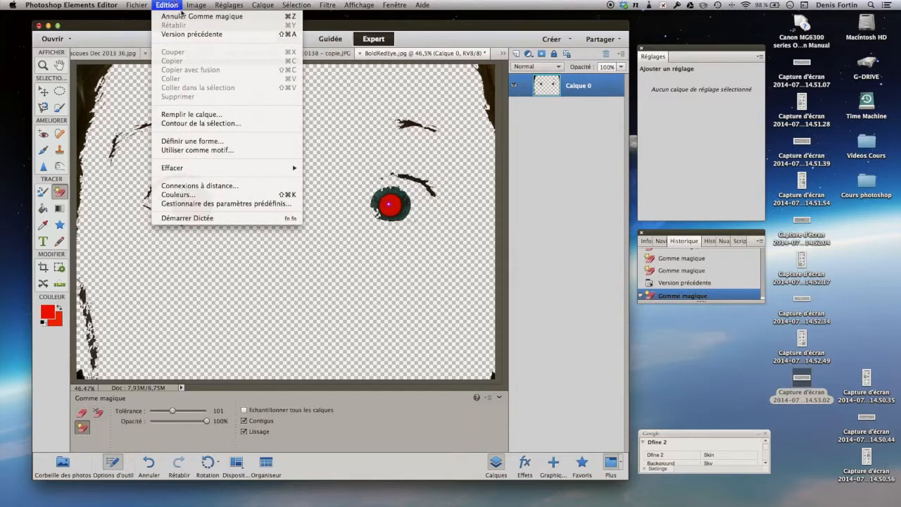
{"action": "left_click", "coordinate": [187, 29]}
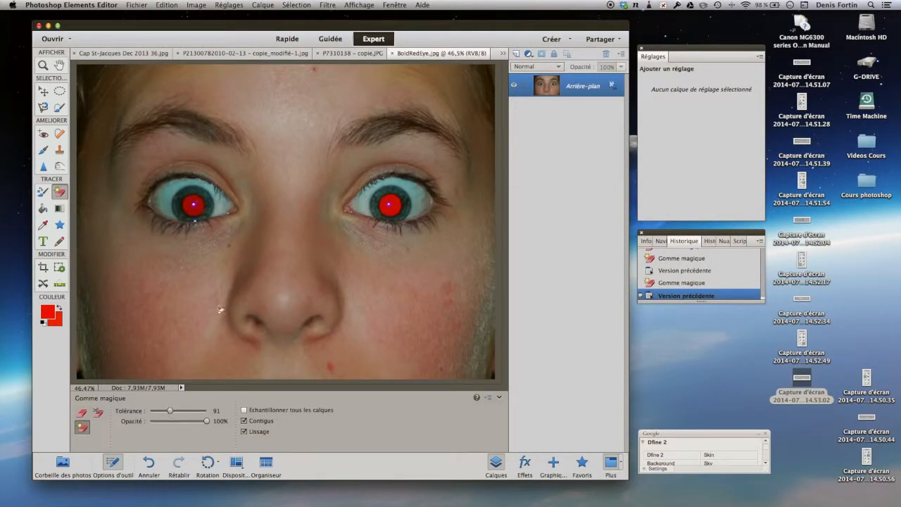
Erase the face's skin with the Magic Eraser at tolerance 91, and apply the square Eraser once to the area around the nose
{"action": "left_click", "coordinate": [195, 307]}
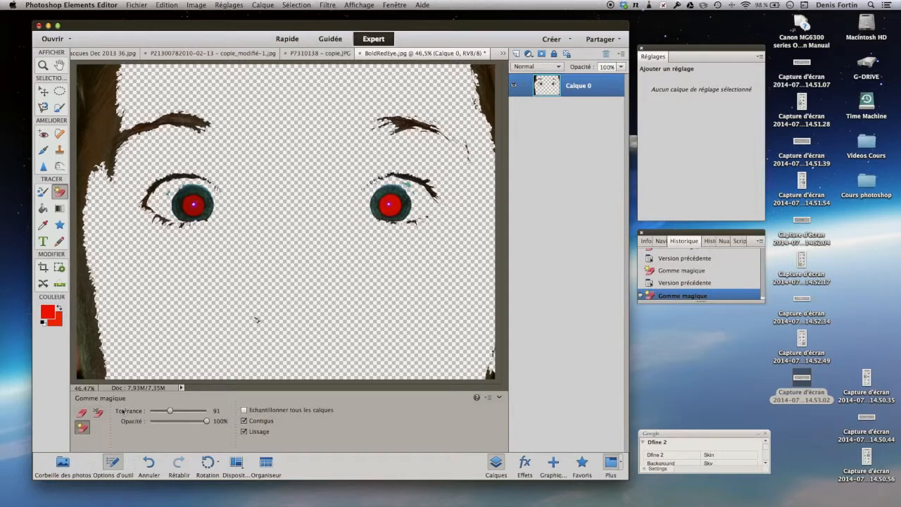
{"action": "left_click", "coordinate": [83, 413]}
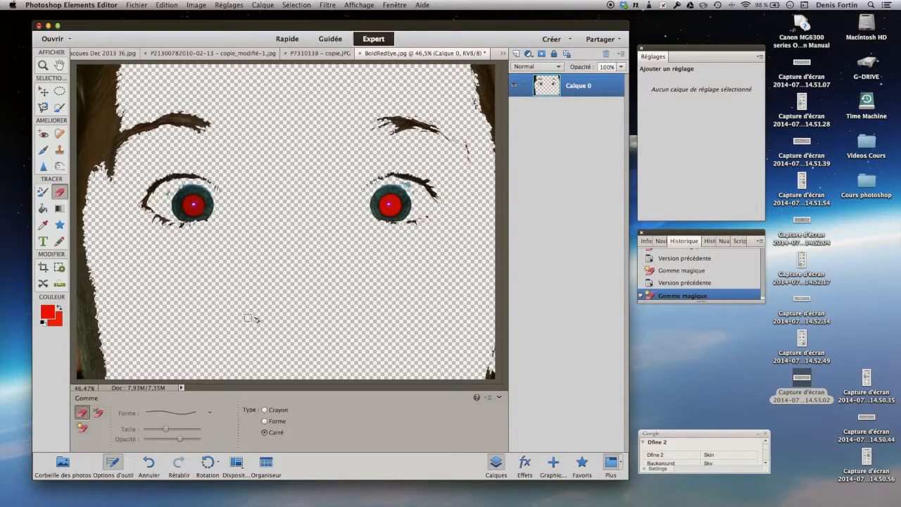
{"action": "left_click", "coordinate": [258, 324]}
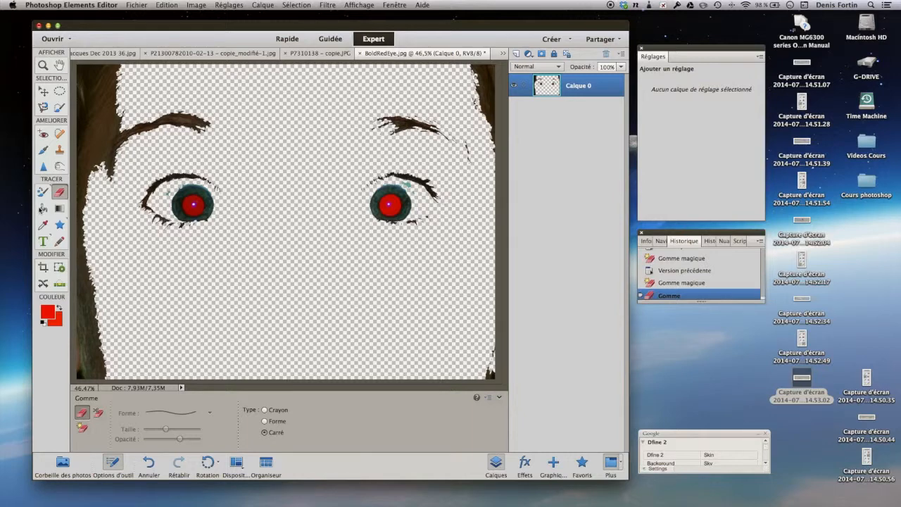
Set the foreground colour to near-black 070707 and fill the transparent face area with the Paint Bucket
{"action": "left_click", "coordinate": [43, 209]}
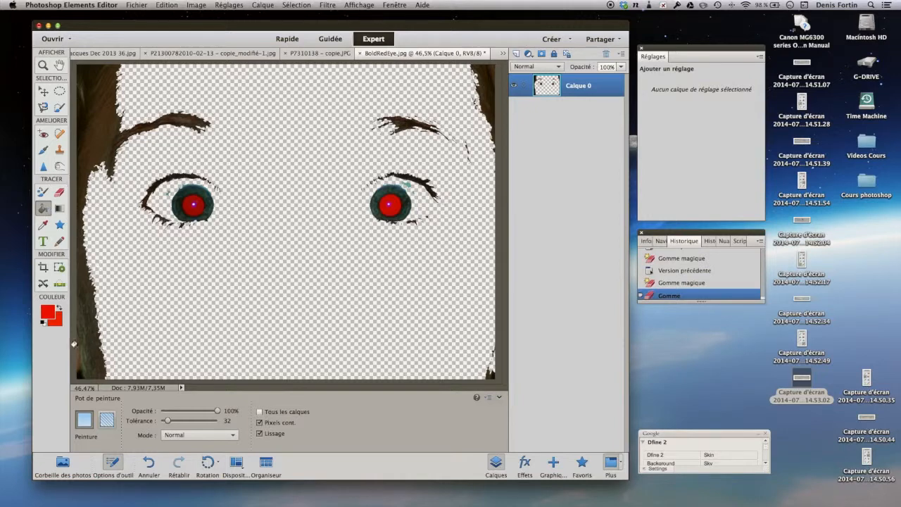
{"action": "left_click", "coordinate": [51, 312]}
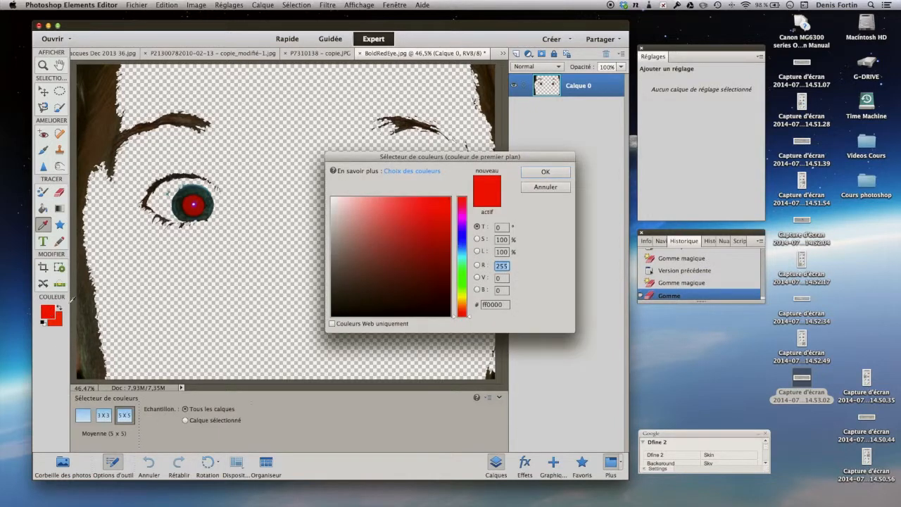
{"action": "left_click", "coordinate": [334, 314]}
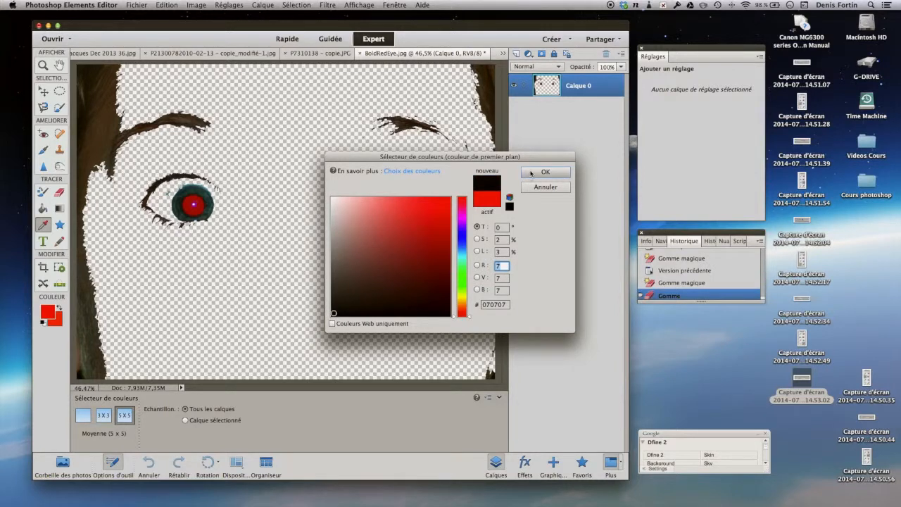
{"action": "left_click", "coordinate": [531, 173]}
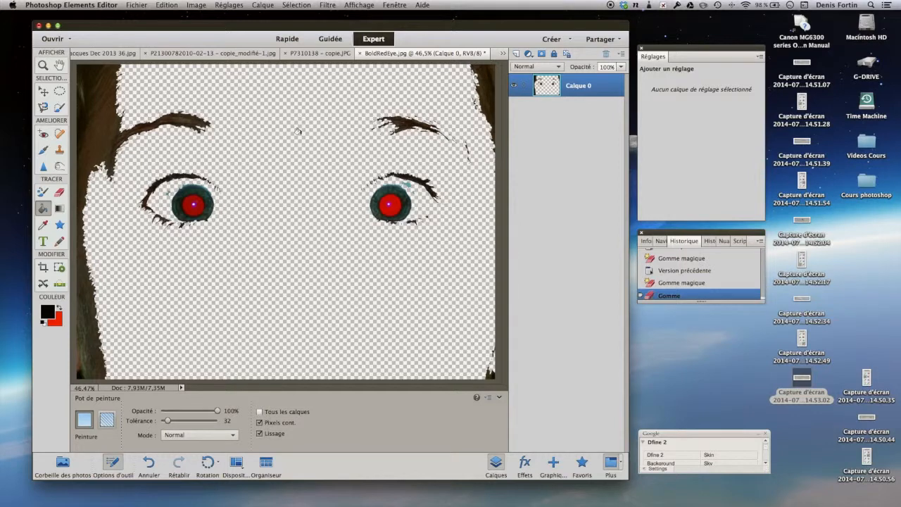
{"action": "left_click", "coordinate": [298, 132]}
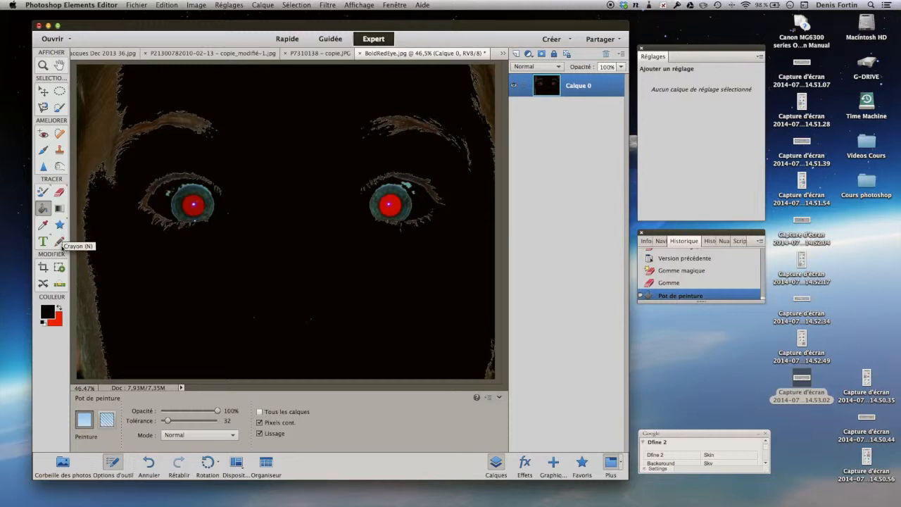
Add the horizontal text "Vive le Diable" below the eyes in 100 pt Mister Pablo
{"action": "left_click", "coordinate": [43, 242]}
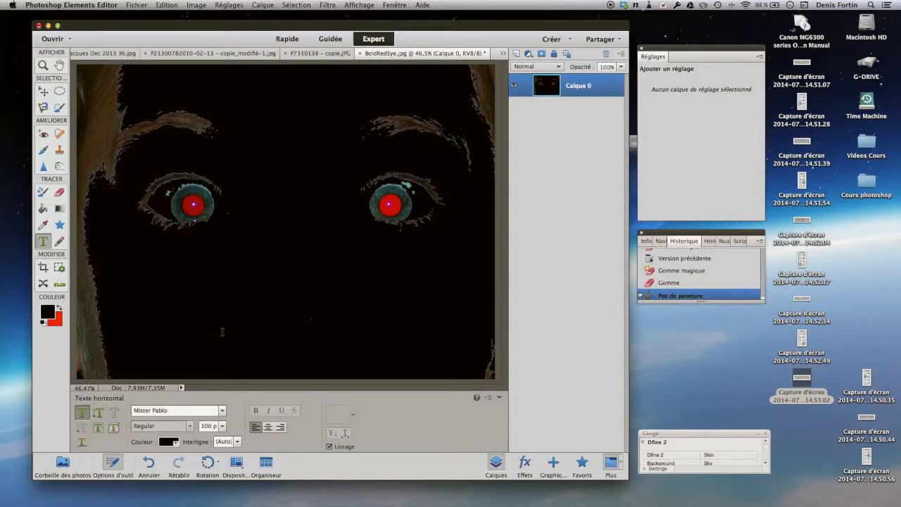
{"action": "left_click", "coordinate": [290, 308]}
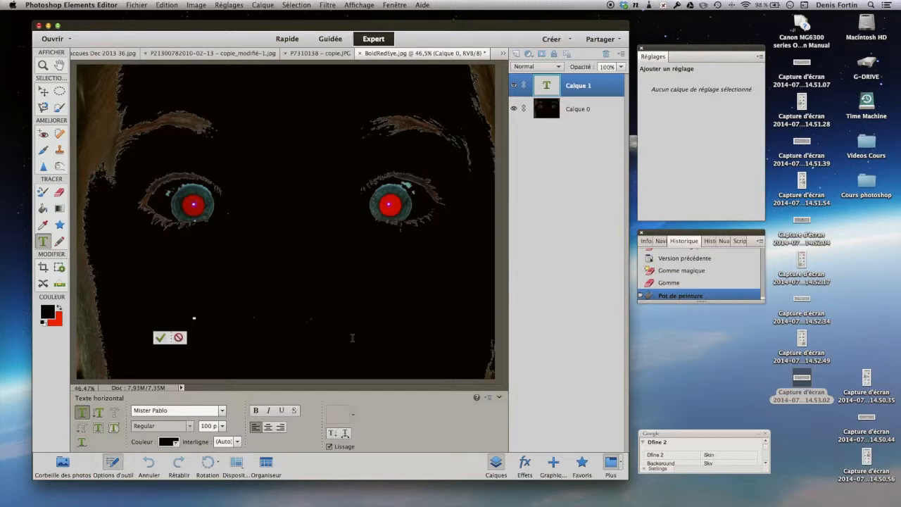
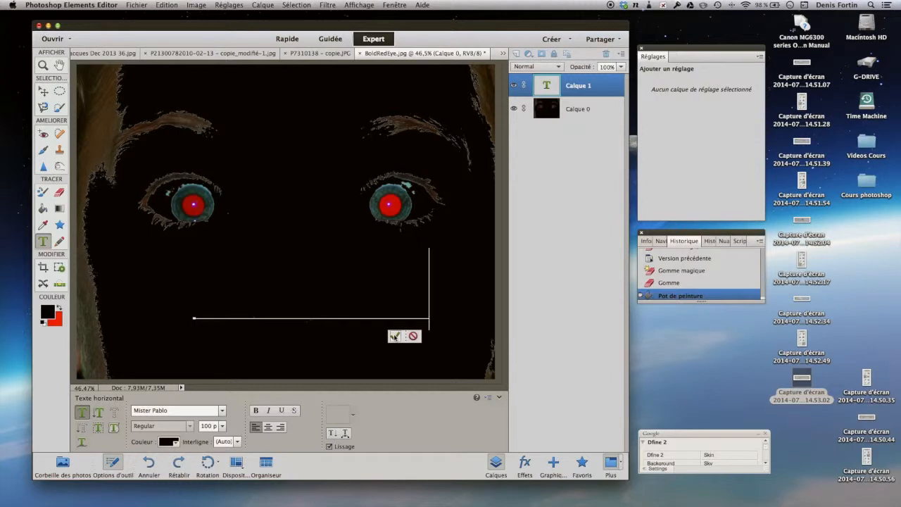
{"action": "left_click", "coordinate": [395, 336]}
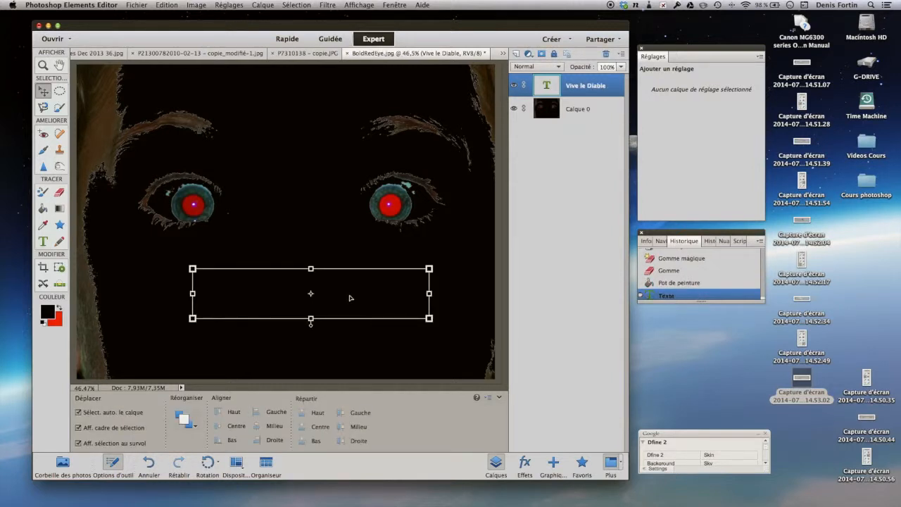
Recolour the whole "Vive le Diable" text to bright red
{"action": "double_click", "coordinate": [350, 297]}
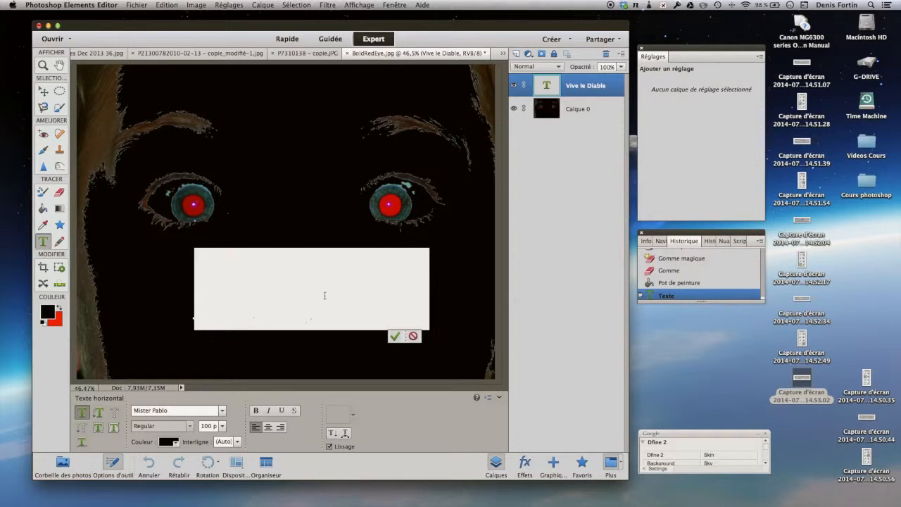
{"action": "left_click", "coordinate": [51, 309]}
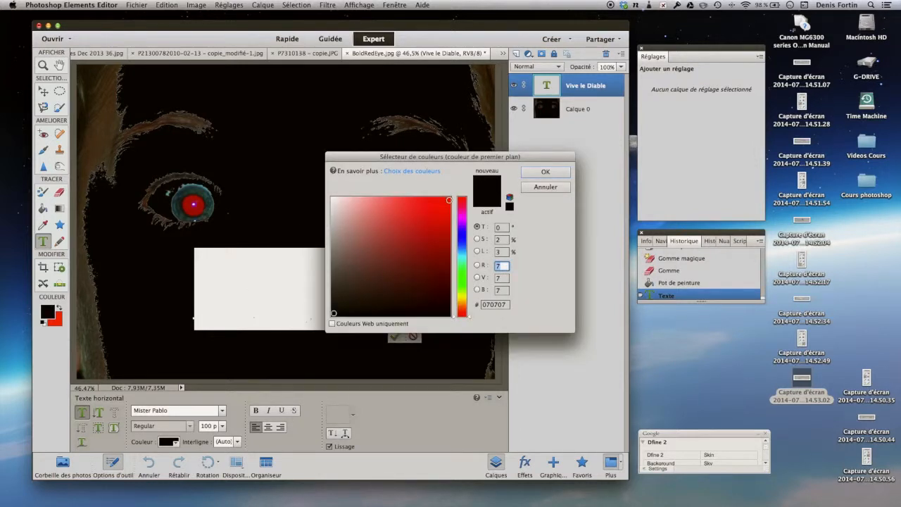
{"action": "left_click", "coordinate": [449, 200]}
{"action": "left_click", "coordinate": [545, 171]}
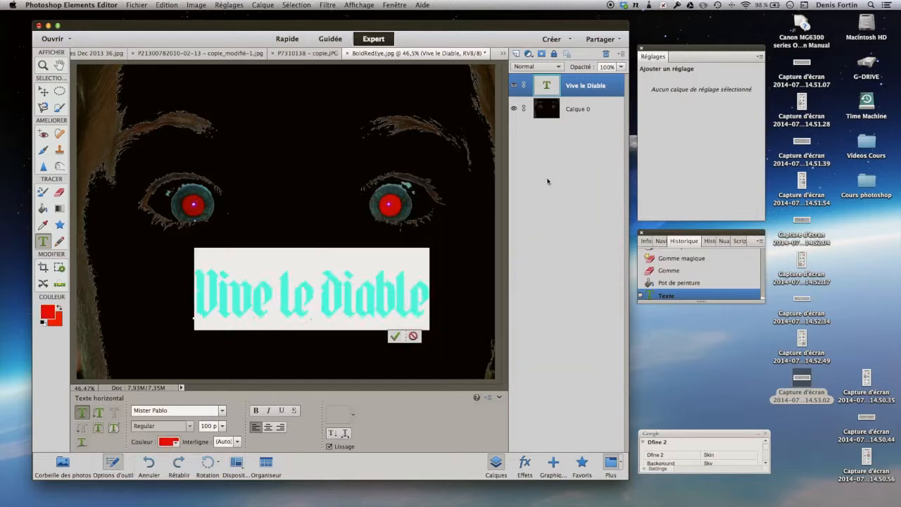
{"action": "left_click", "coordinate": [397, 335]}
Shift the text lower beneath the eyes, rotate it about -7.21°, and scale it to about 105% width and 115% height
{"action": "left_click_drag", "start_coordinate": [354, 300], "coordinate": [380, 332]}
{"action": "mouse_move", "coordinate": [222, 301]}
{"action": "left_mouse_down"}
{"action": "mouse_move", "coordinate": [212, 296]}
{"action": "mouse_move", "coordinate": [233, 293]}
{"action": "mouse_move", "coordinate": [235, 266]}
{"action": "mouse_move", "coordinate": [257, 238]}
{"action": "mouse_move", "coordinate": [228, 303]}
{"action": "mouse_move", "coordinate": [233, 288]}
{"action": "left_mouse_up"}
{"action": "left_click_drag", "start_coordinate": [299, 334], "coordinate": [297, 318]}
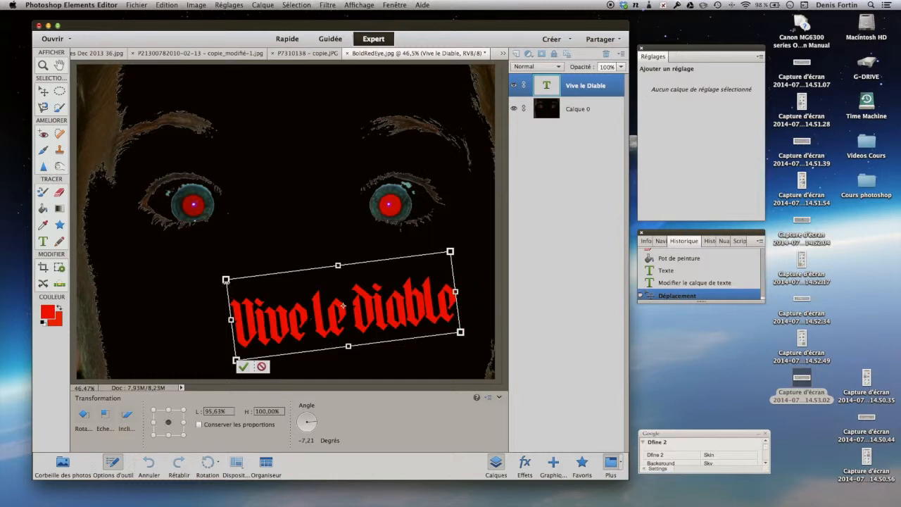
{"action": "left_click_drag", "start_coordinate": [225, 278], "coordinate": [202, 269]}
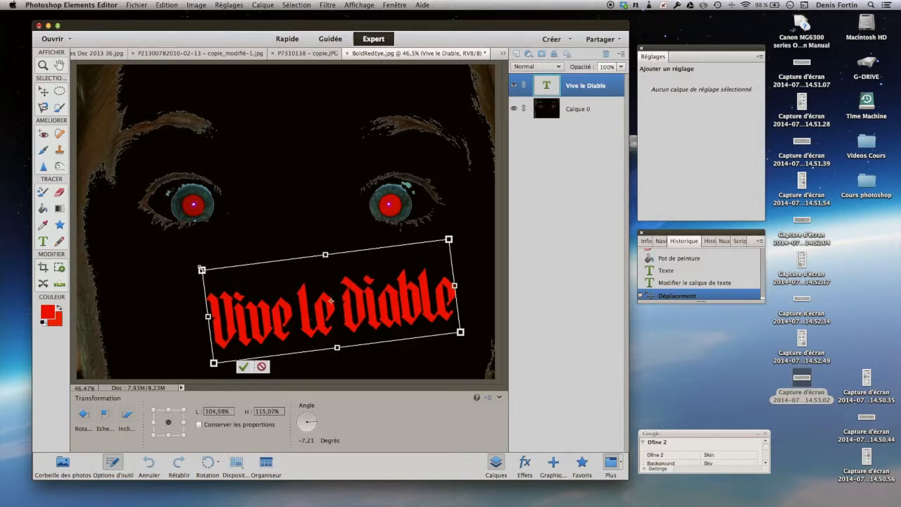
{"action": "left_click", "coordinate": [220, 369]}
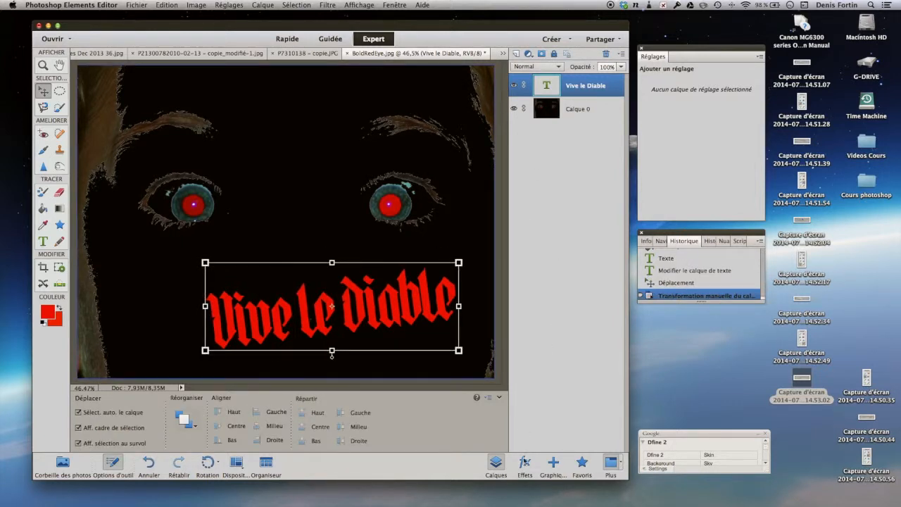
Apply the red style with a grey edge from the Complexe layer styles to the "Vive le Diable" text
{"action": "left_click", "coordinate": [524, 461]}
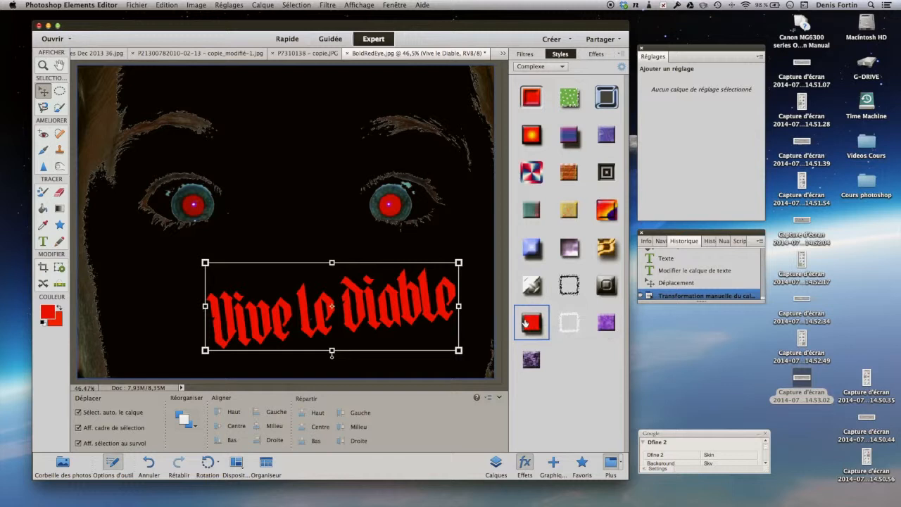
{"action": "left_click", "coordinate": [525, 323]}
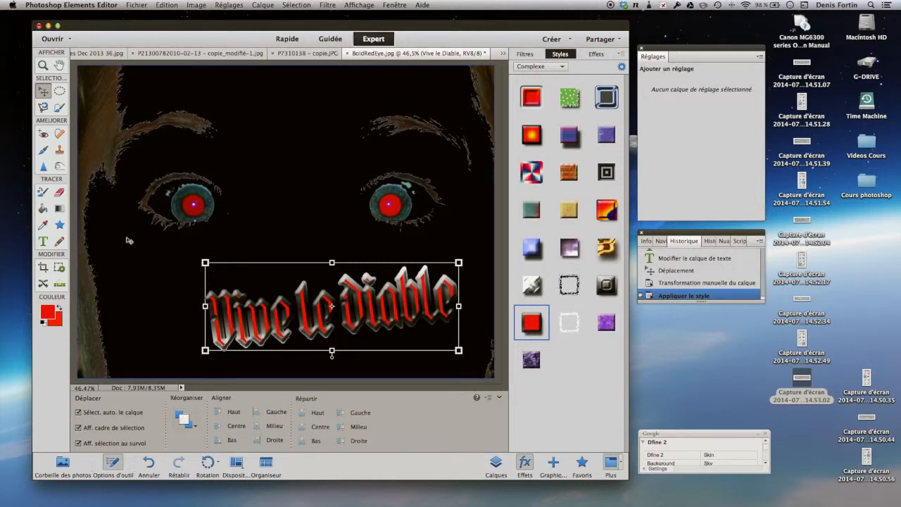
Draw a star with 5 sides and the Lueur étoilée style at the photo's left edge, below the left-hand eye
{"action": "left_click", "coordinate": [59, 224]}
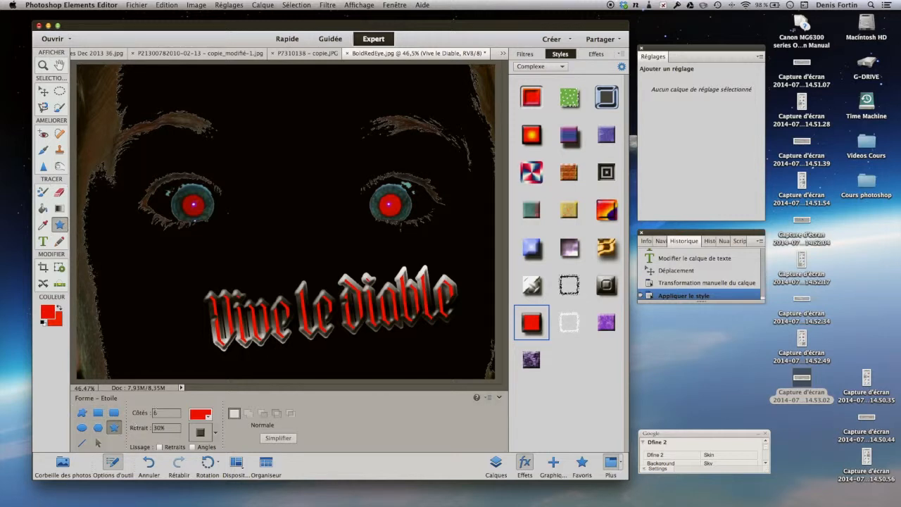
{"action": "left_click", "coordinate": [156, 412]}
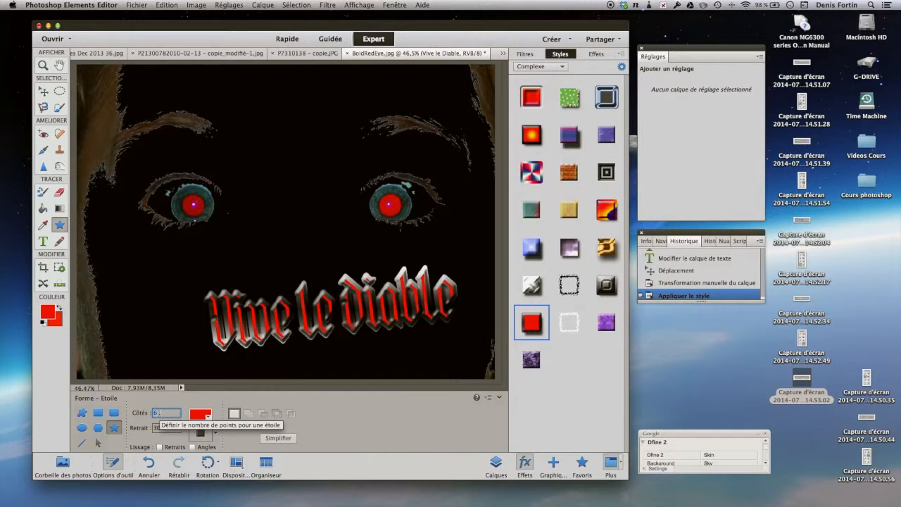
{"action": "double_click", "coordinate": [149, 413]}
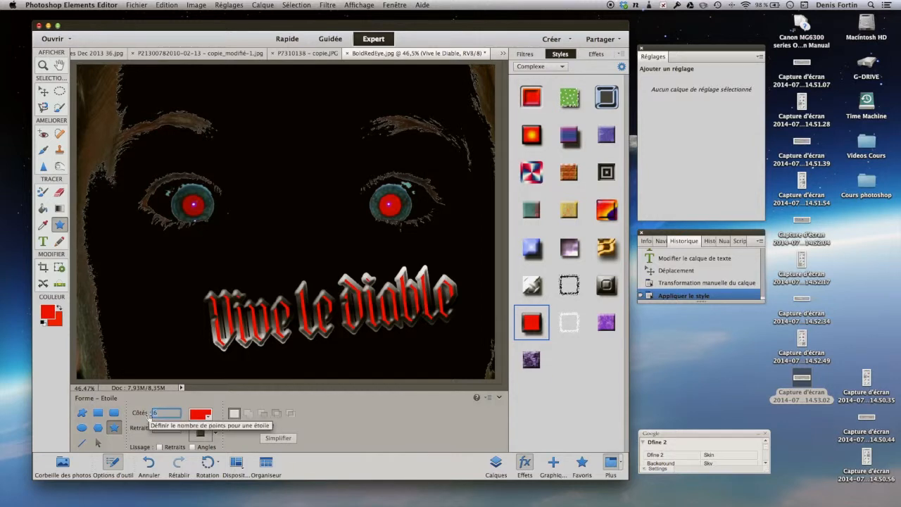
{"action": "type", "text": "5"}
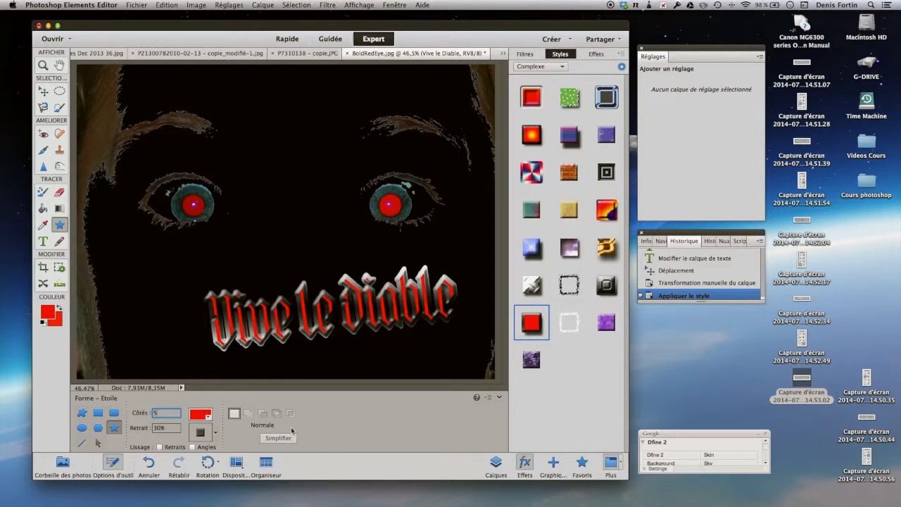
{"action": "left_click", "coordinate": [201, 434]}
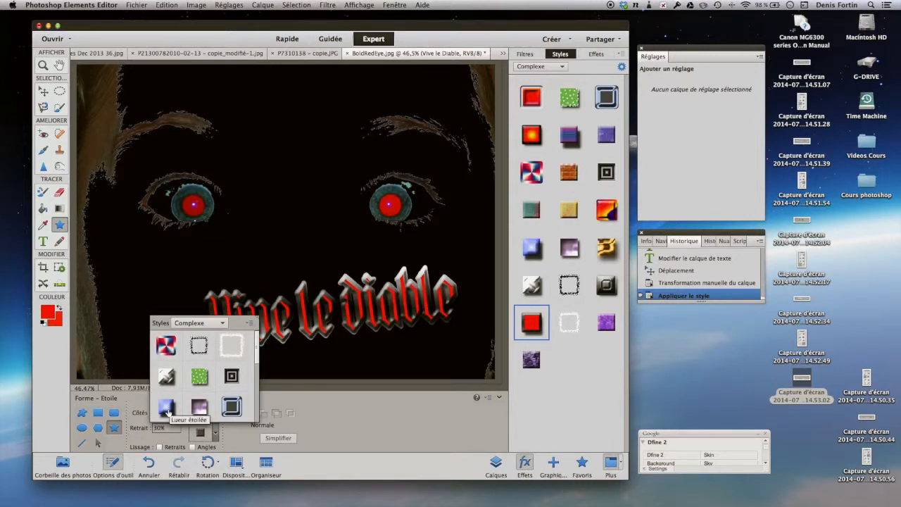
{"action": "left_click", "coordinate": [166, 408]}
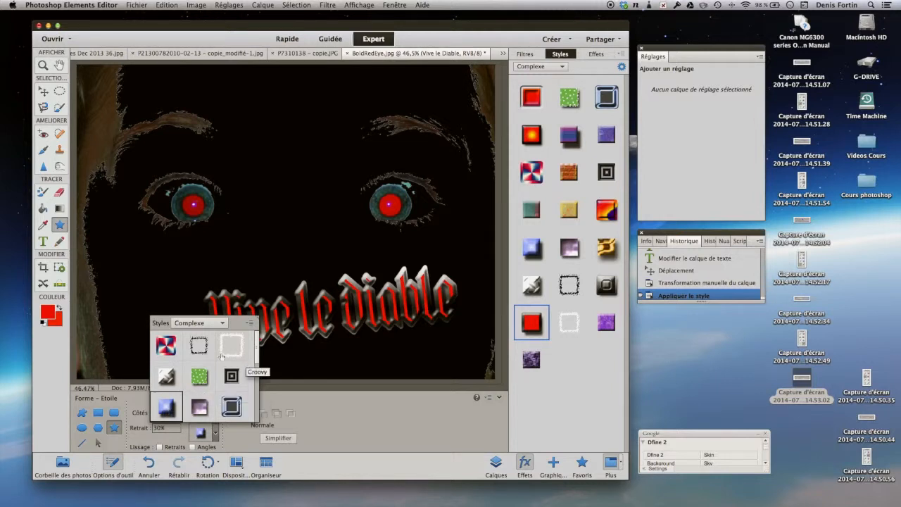
{"action": "left_click", "coordinate": [332, 435]}
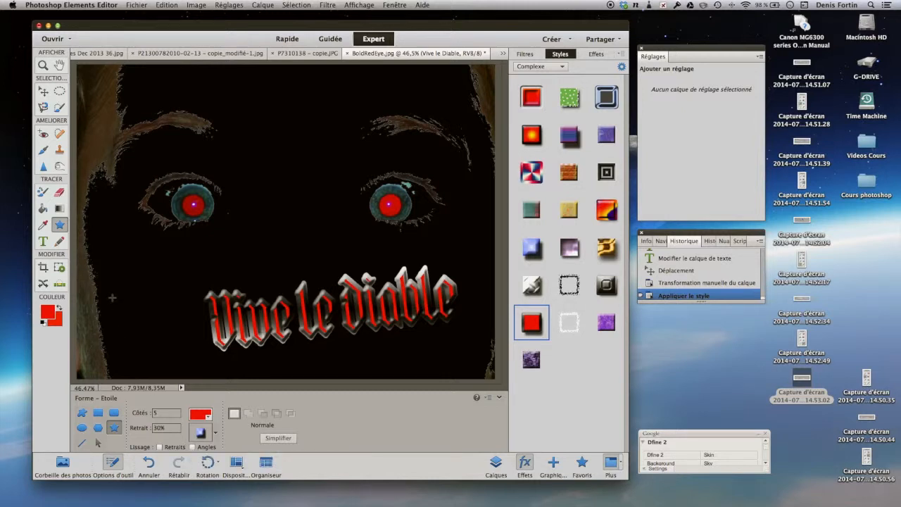
{"action": "left_click_drag", "start_coordinate": [94, 254], "coordinate": [124, 287]}
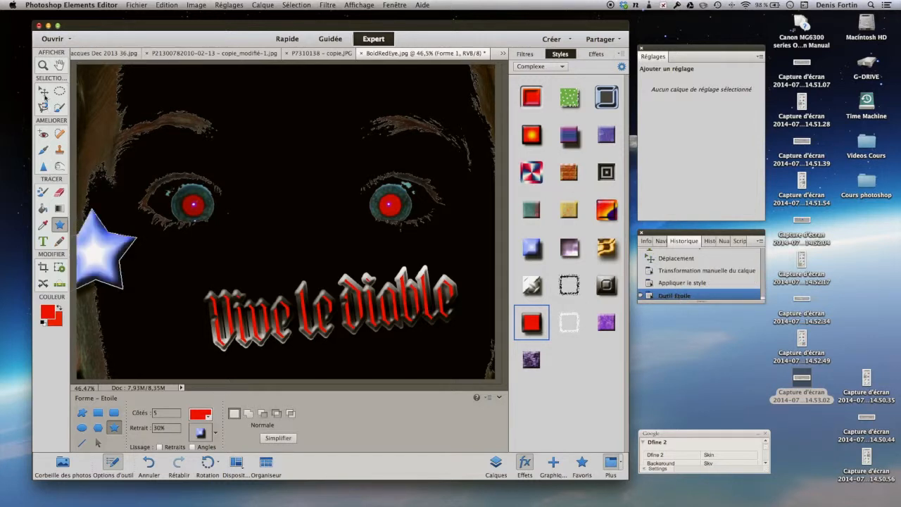
Move the blue star beside the start of the text, and try enlarging it to about 118.71%
{"action": "left_click", "coordinate": [43, 92]}
{"action": "left_click_drag", "start_coordinate": [93, 245], "coordinate": [122, 294]}
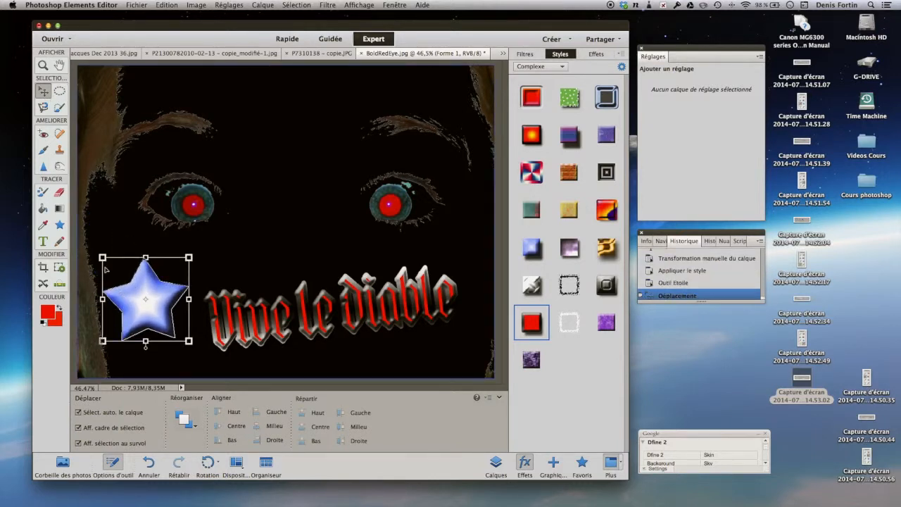
{"action": "left_click_drag", "start_coordinate": [103, 257], "coordinate": [91, 236]}
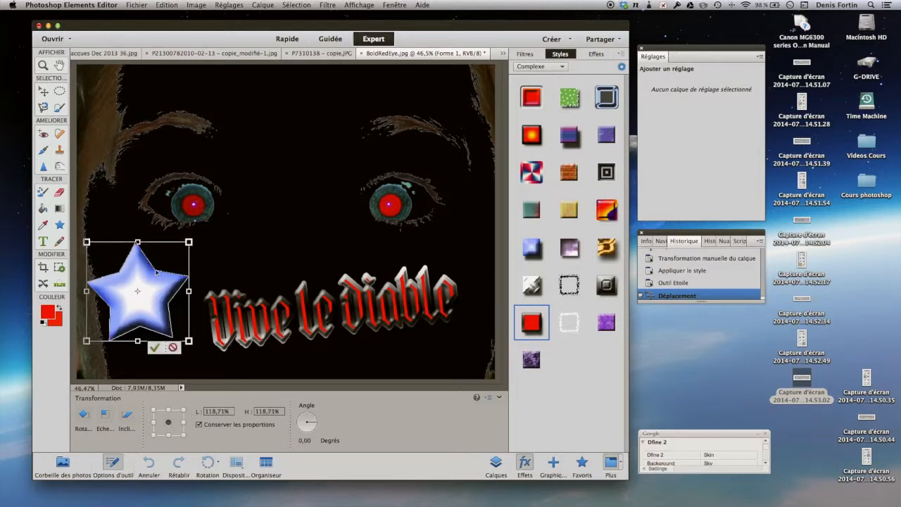
{"action": "left_click_drag", "start_coordinate": [158, 272], "coordinate": [169, 279]}
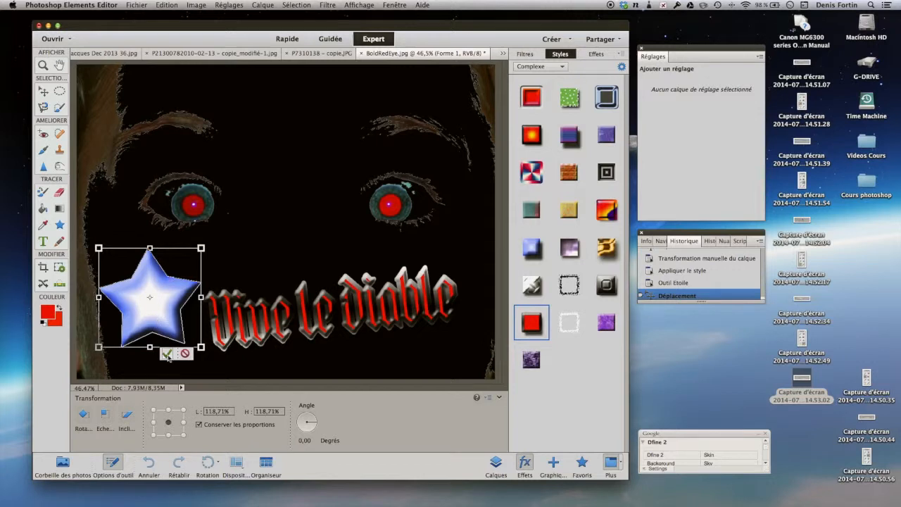
{"action": "left_click", "coordinate": [186, 354]}
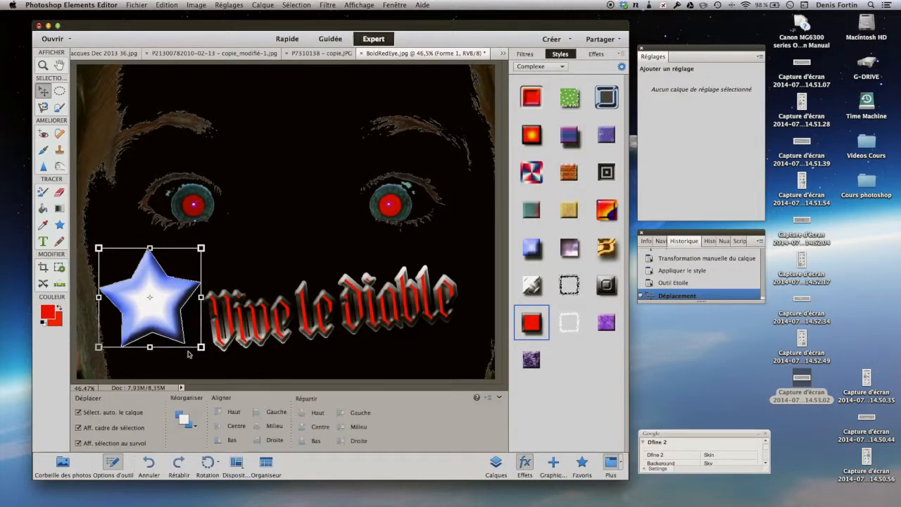
Clear the layer style from the star beneath the left-hand eye and delete the star
{"action": "right_click", "coordinate": [147, 297]}
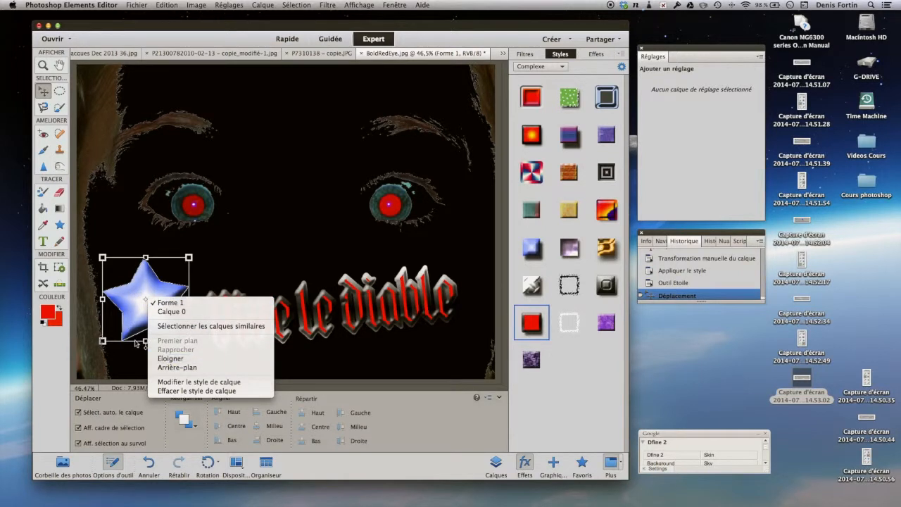
{"action": "left_click", "coordinate": [193, 391]}
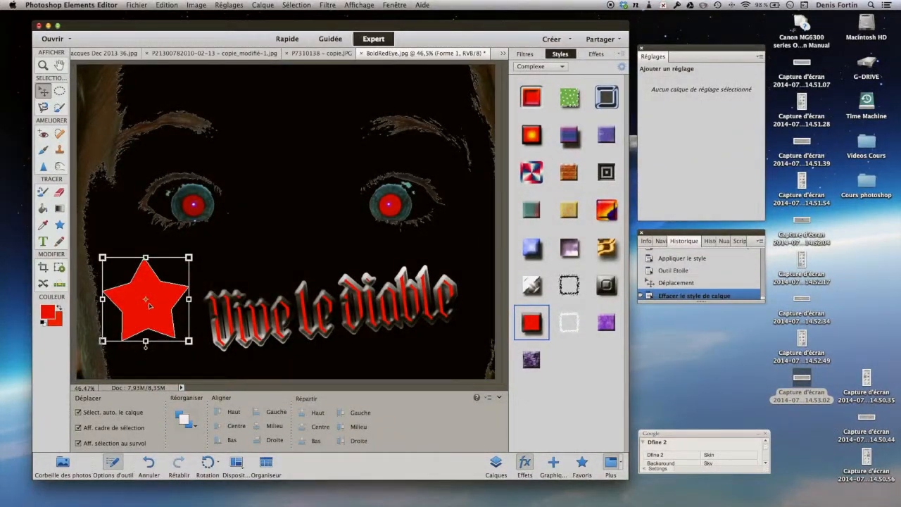
{"action": "right_click", "coordinate": [146, 301]}
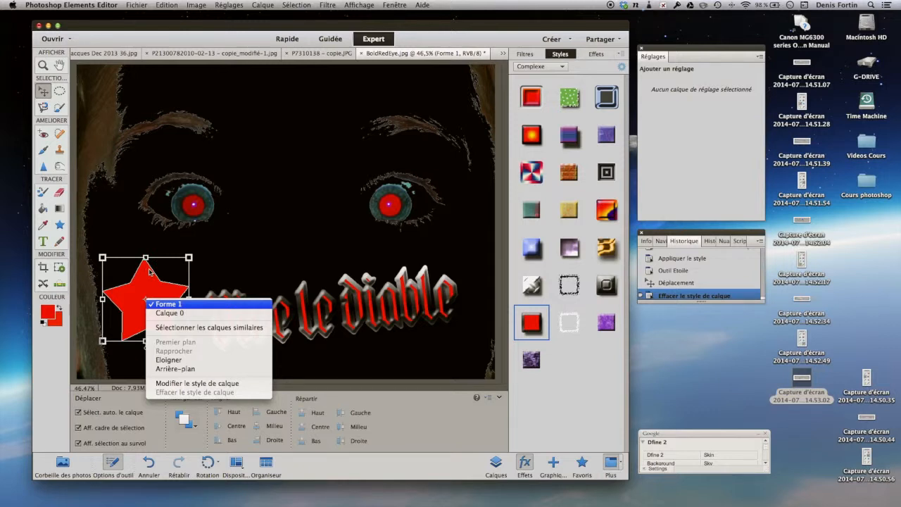
{"action": "left_click", "coordinate": [115, 344]}
{"action": "left_click", "coordinate": [138, 310]}
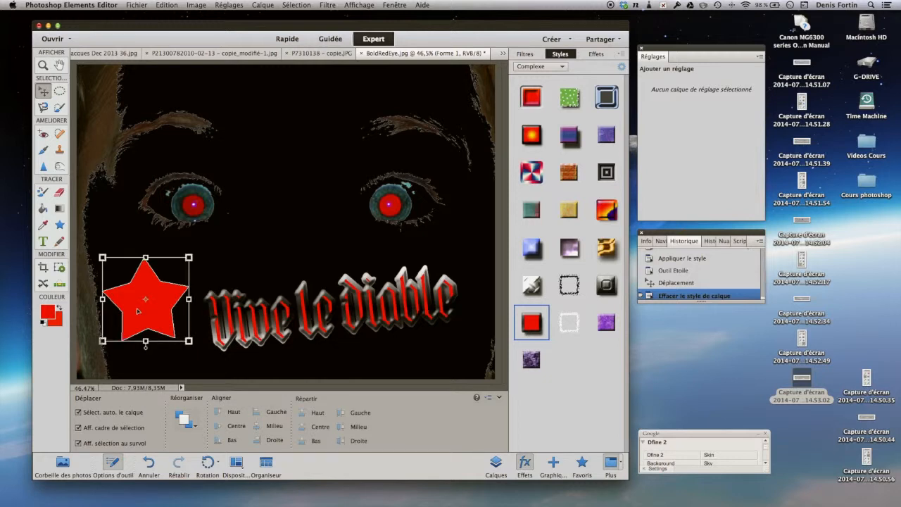
{"action": "key", "text": "Delete"}
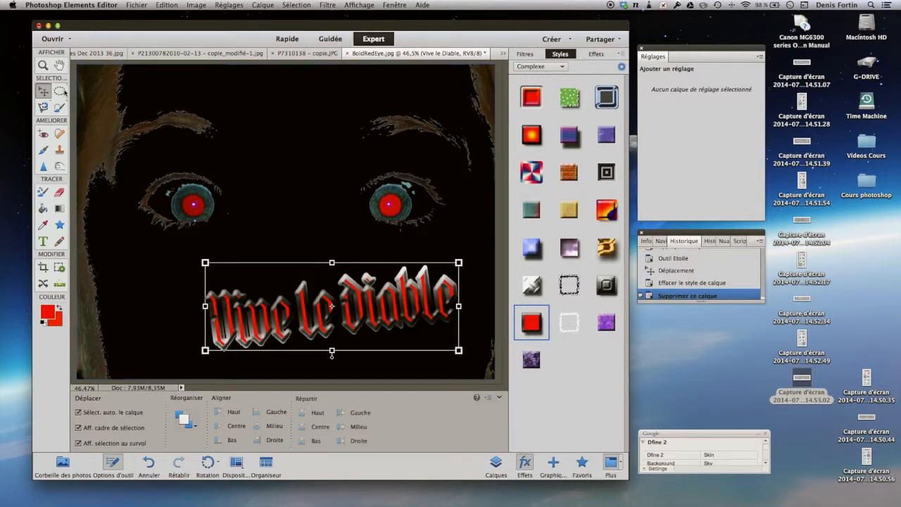
Draw a 5-sided star with a 20% indent and the red, grey-edged Complexe style at the photo's left edge
{"action": "left_click", "coordinate": [59, 225]}
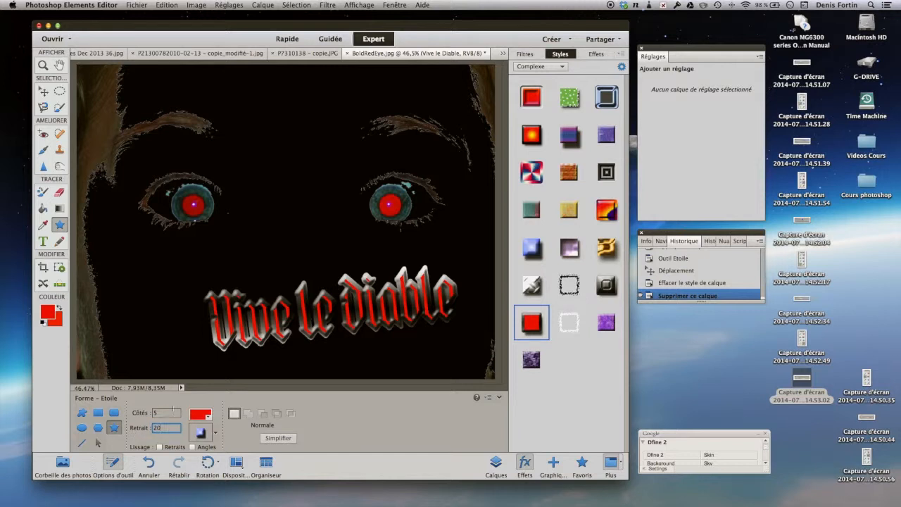
{"action": "left_click", "coordinate": [214, 434]}
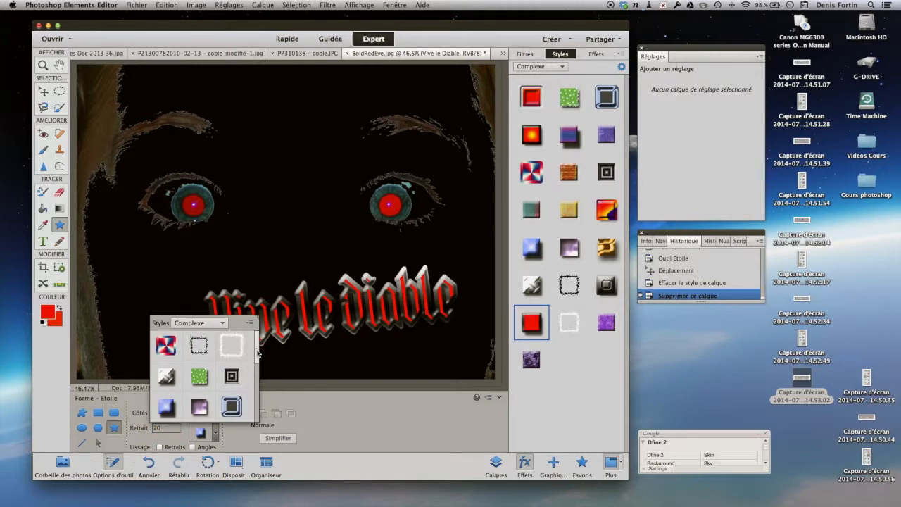
{"action": "scroll", "coordinate": [239, 373], "scroll_direction": "down", "scroll_amount": 4}
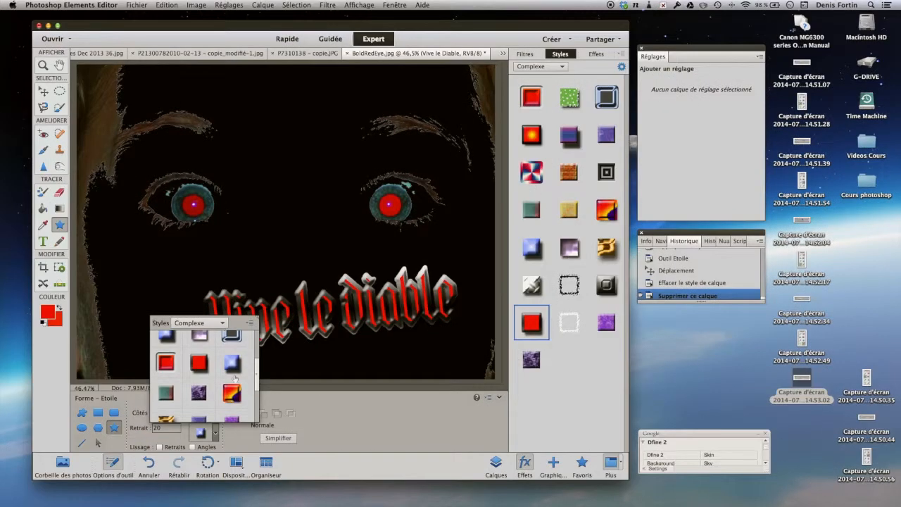
{"action": "left_click", "coordinate": [198, 363]}
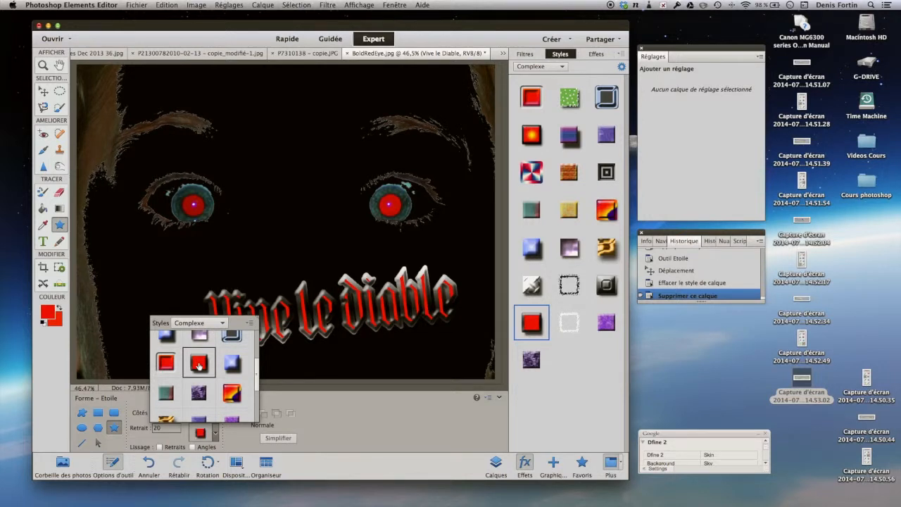
{"action": "left_click", "coordinate": [238, 443]}
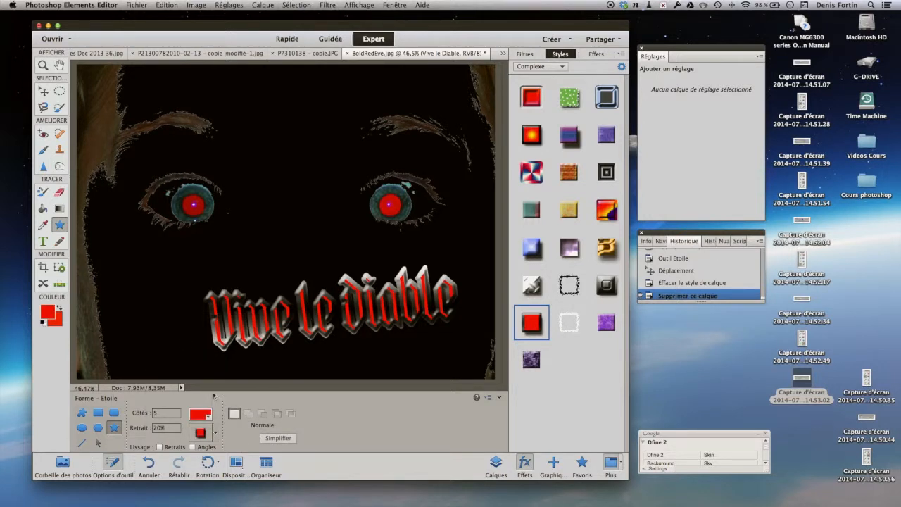
{"action": "left_click_drag", "start_coordinate": [107, 285], "coordinate": [131, 314]}
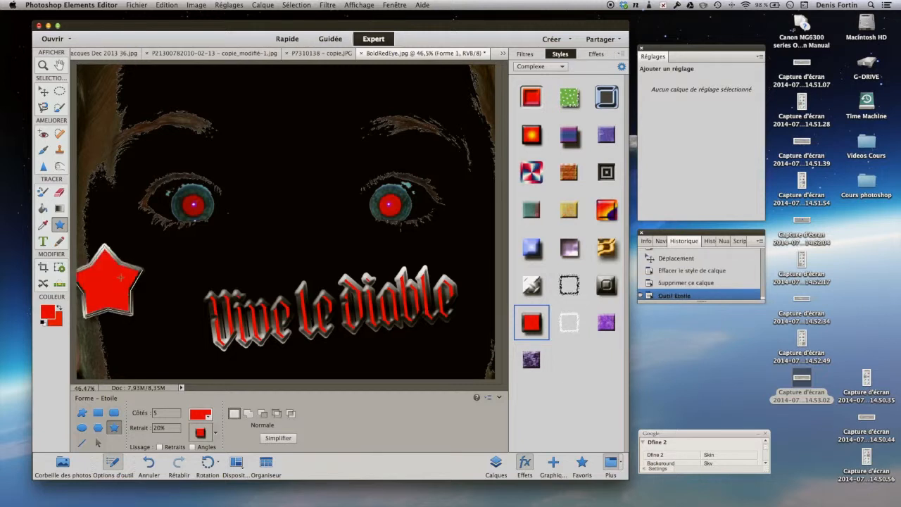
Replace the star at the photo's left edge with a larger one that has a 40% indent
{"action": "key", "text": "BackSpace"}
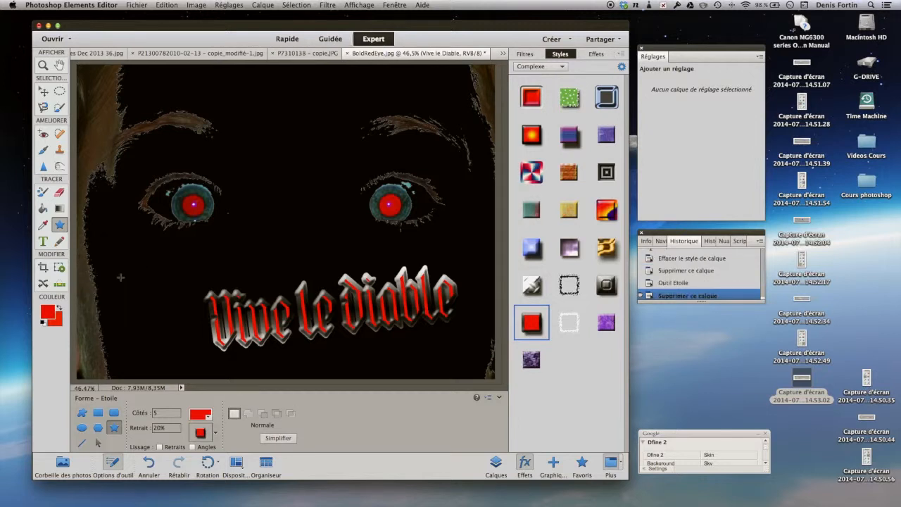
{"action": "left_click_drag", "start_coordinate": [167, 428], "coordinate": [153, 428]}
{"action": "type", "text": "40"}
{"action": "left_click_drag", "start_coordinate": [112, 290], "coordinate": [150, 346]}
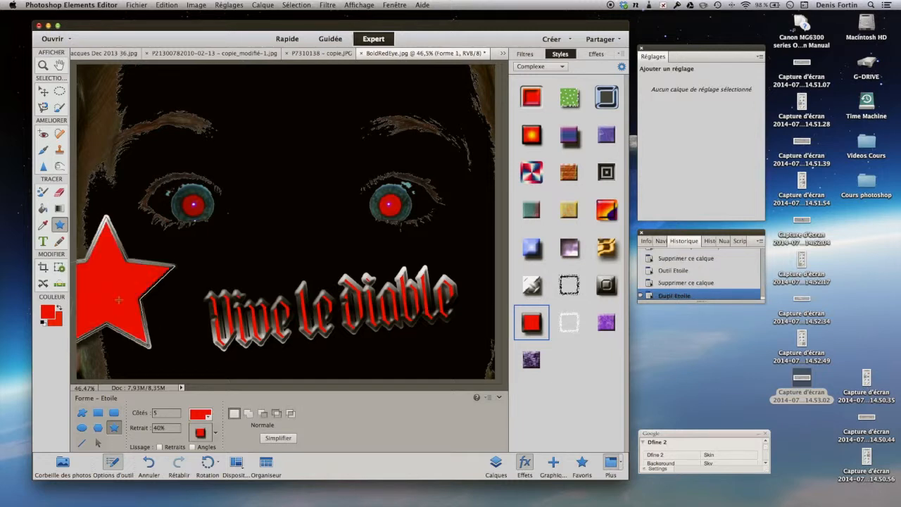
Move the red star over the start of "Vive le Diable" and send it back one level behind the text
{"action": "left_click", "coordinate": [42, 91]}
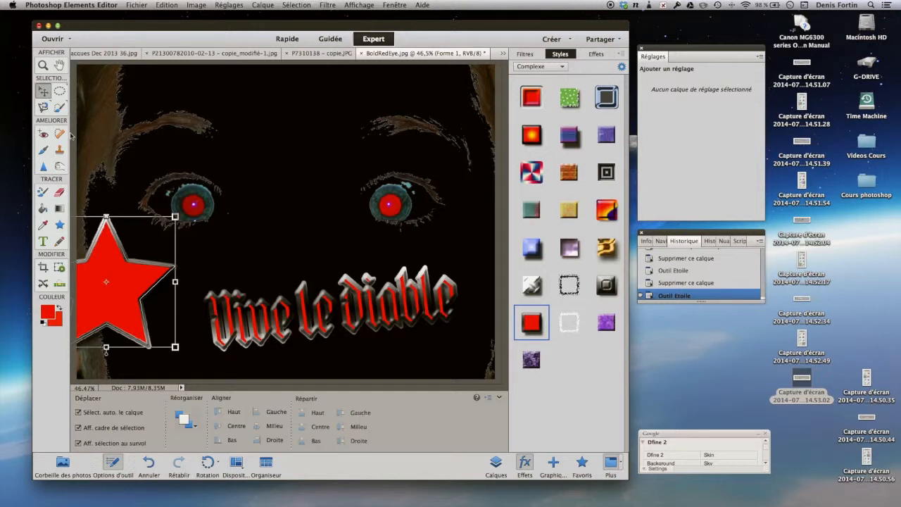
{"action": "left_click_drag", "start_coordinate": [124, 294], "coordinate": [207, 318]}
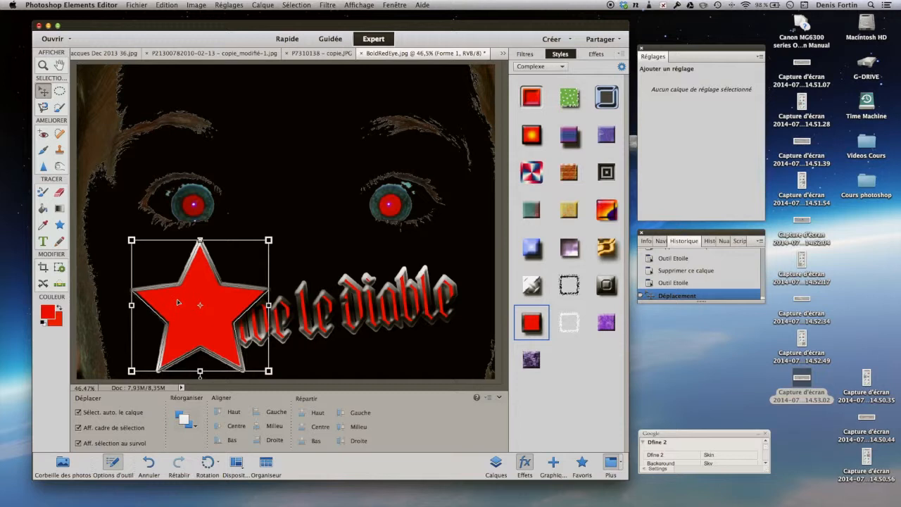
{"action": "left_click", "coordinate": [182, 419]}
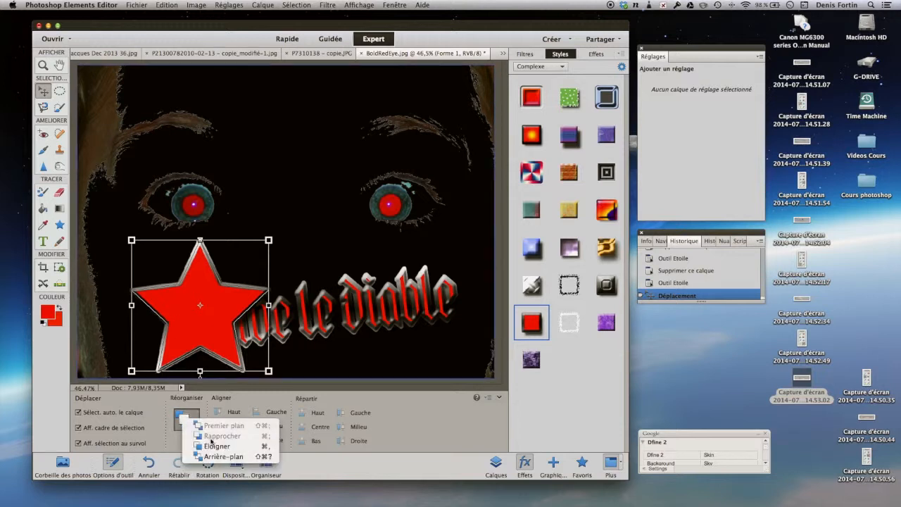
{"action": "left_click", "coordinate": [212, 446]}
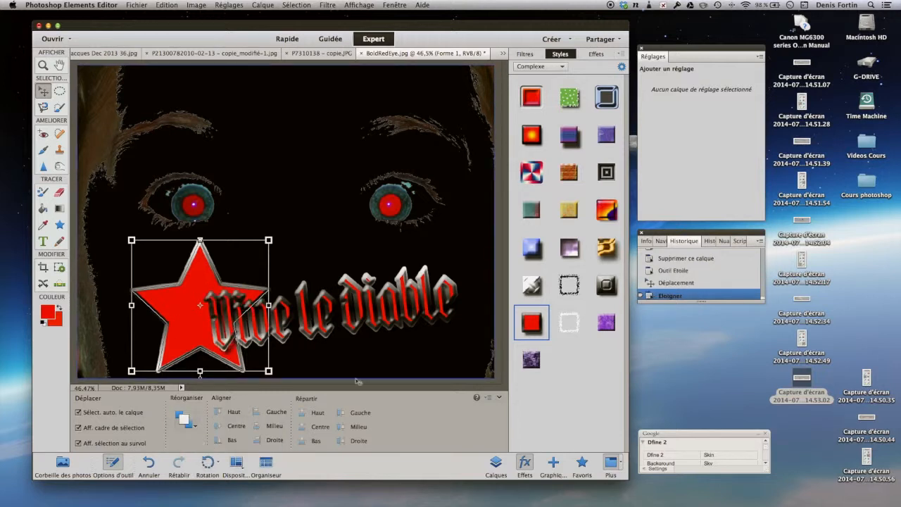
{"action": "left_click", "coordinate": [380, 364]}
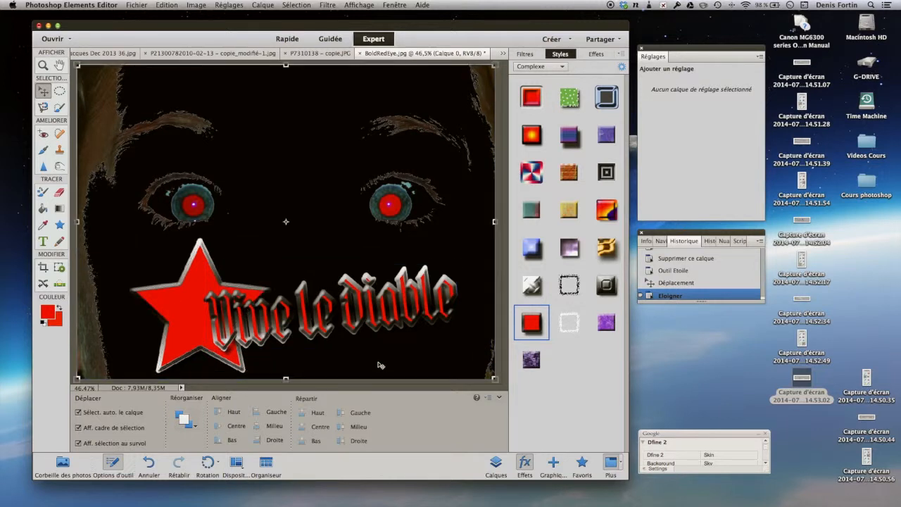
Reposition the "Vive le Diable" text and stretch it leftwards across the star to 114.90% width, keeping 100% height
{"action": "left_click_drag", "start_coordinate": [355, 322], "coordinate": [328, 323]}
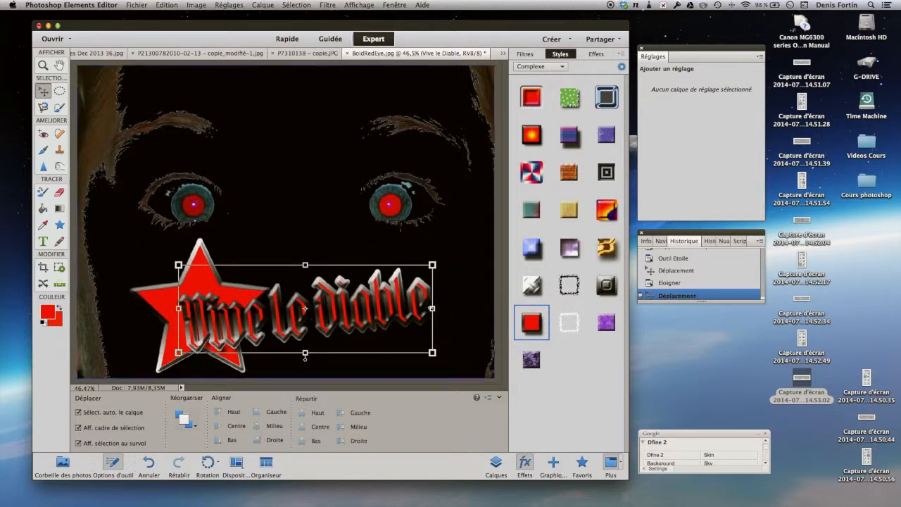
{"action": "left_click_drag", "start_coordinate": [431, 306], "coordinate": [465, 302]}
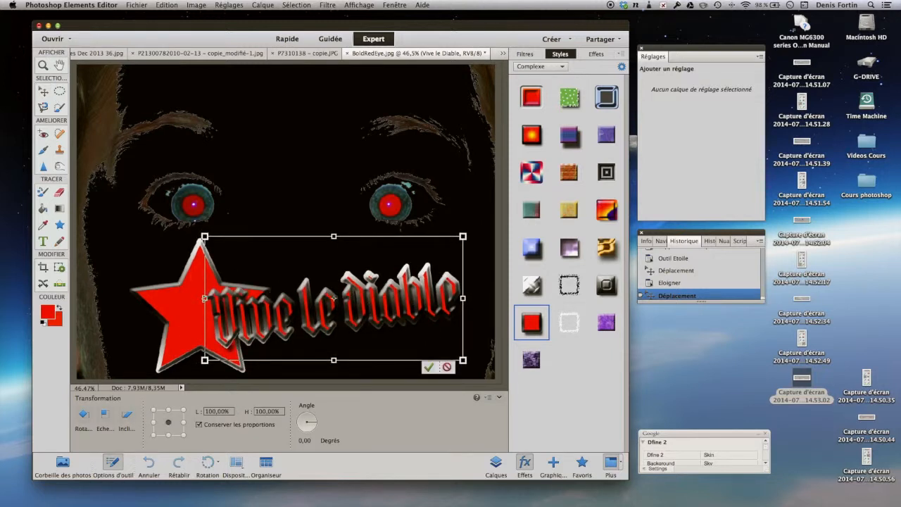
{"action": "left_click_drag", "start_coordinate": [204, 298], "coordinate": [164, 296]}
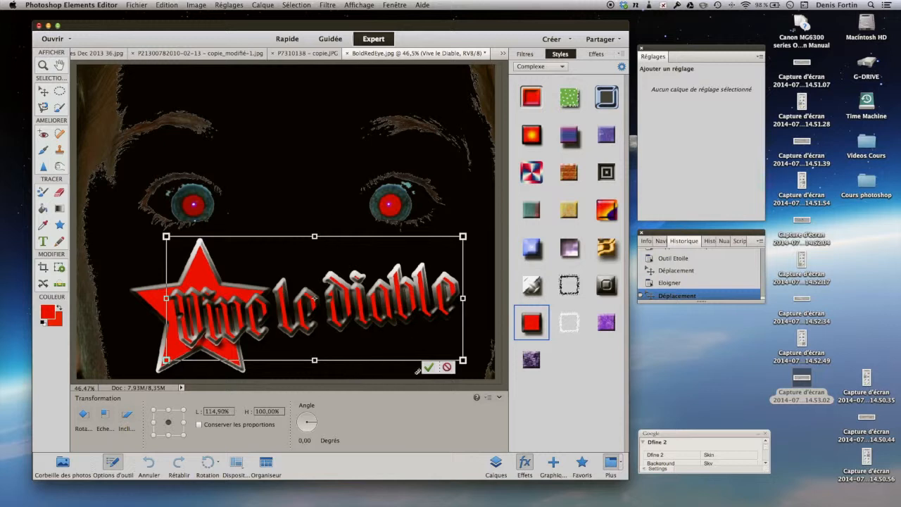
{"action": "left_click", "coordinate": [428, 367]}
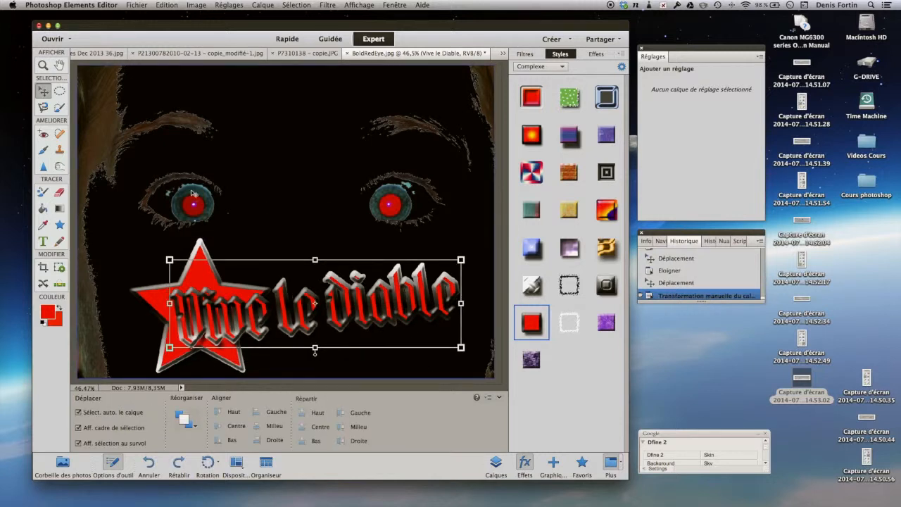